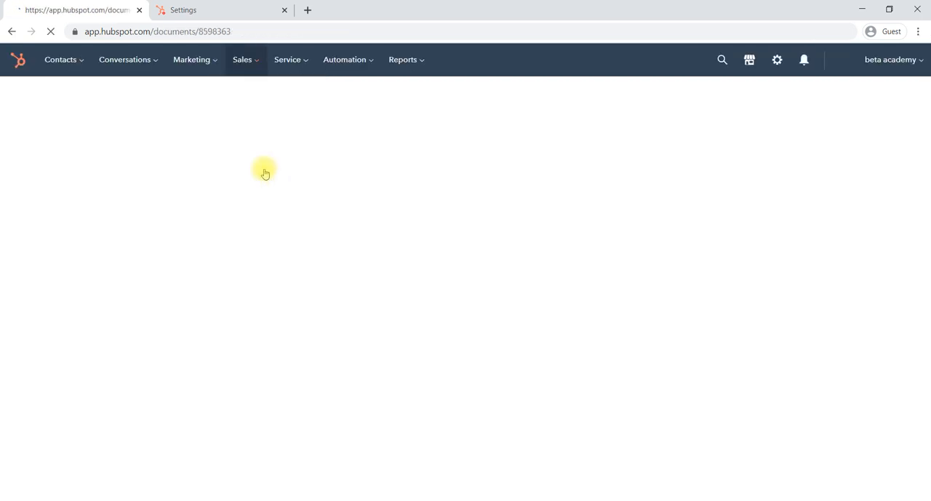
pyautogui.click(252, 61)
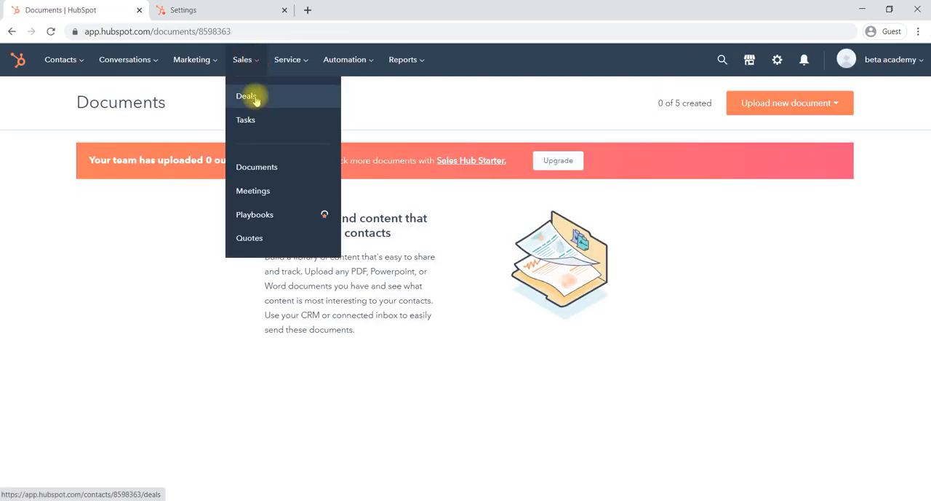
pyautogui.click(405, 122)
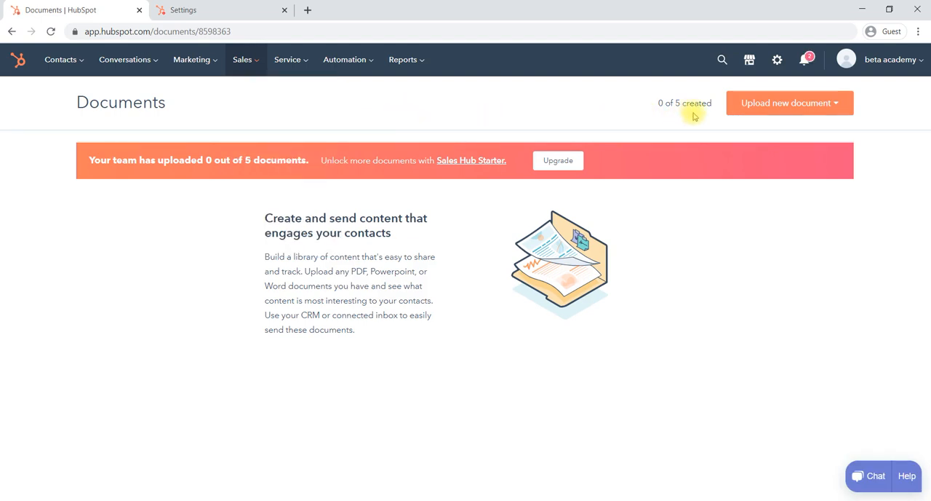
# Upload the DEMO presentation from Google Drive as a new sales document
pyautogui.click(831, 108)
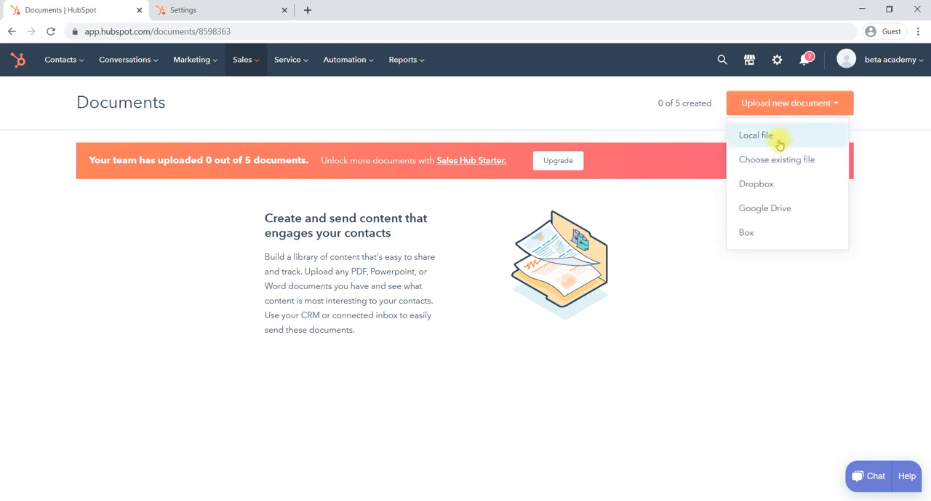
pyautogui.click(768, 213)
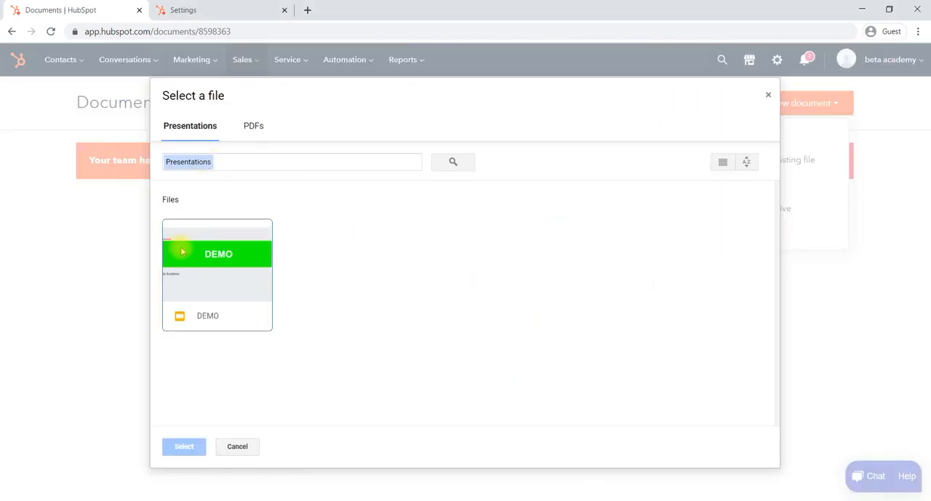
pyautogui.click(225, 267)
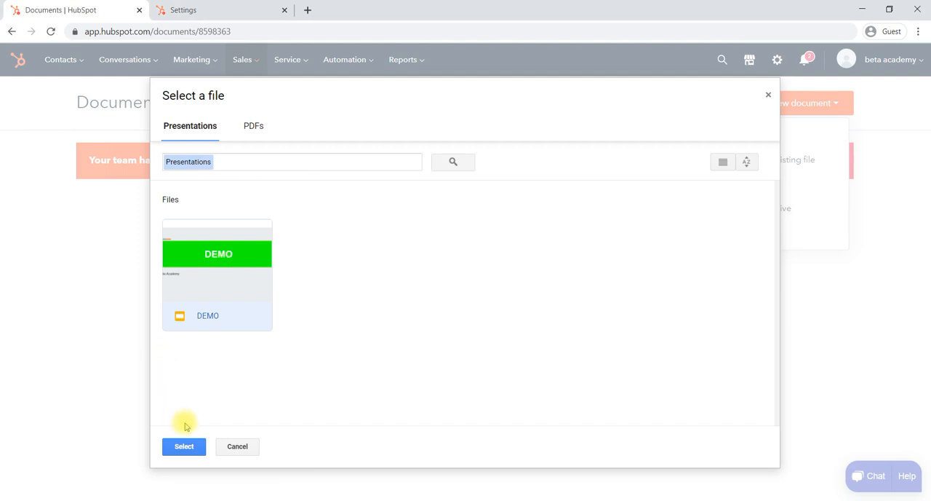
pyautogui.click(254, 127)
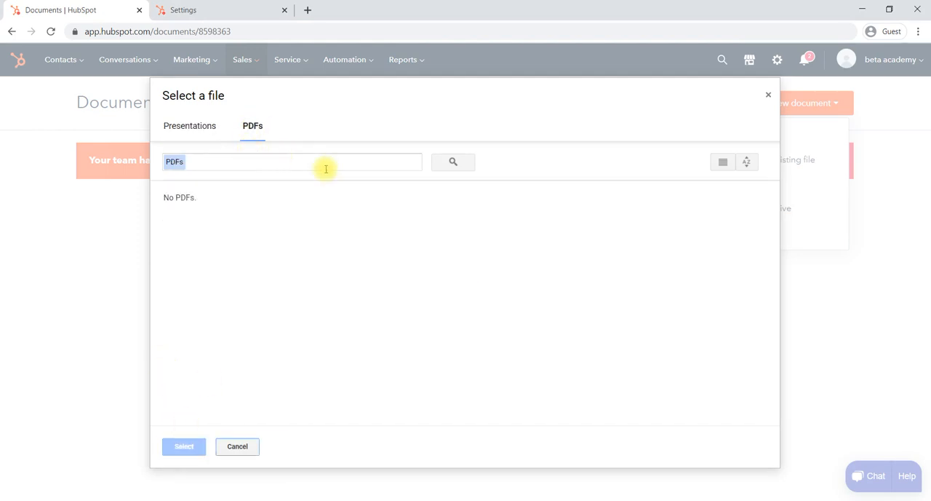
pyautogui.click(194, 125)
pyautogui.click(230, 294)
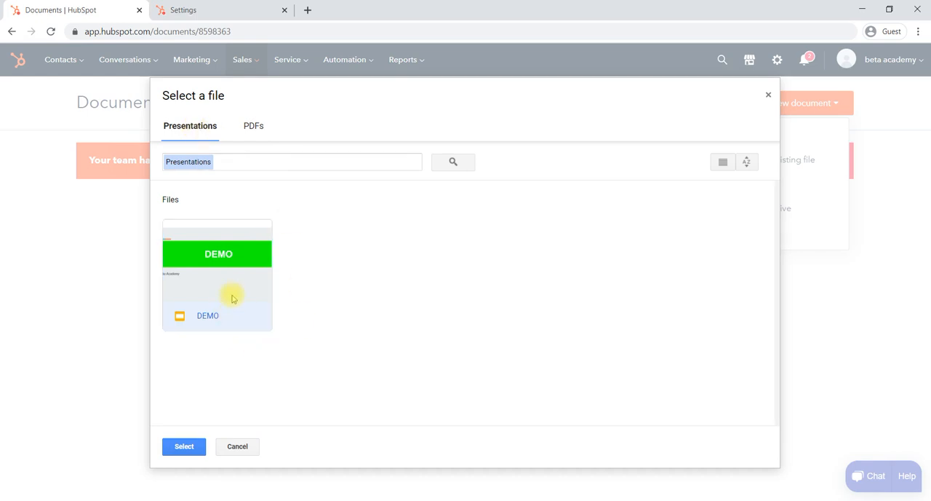
pyautogui.click(184, 446)
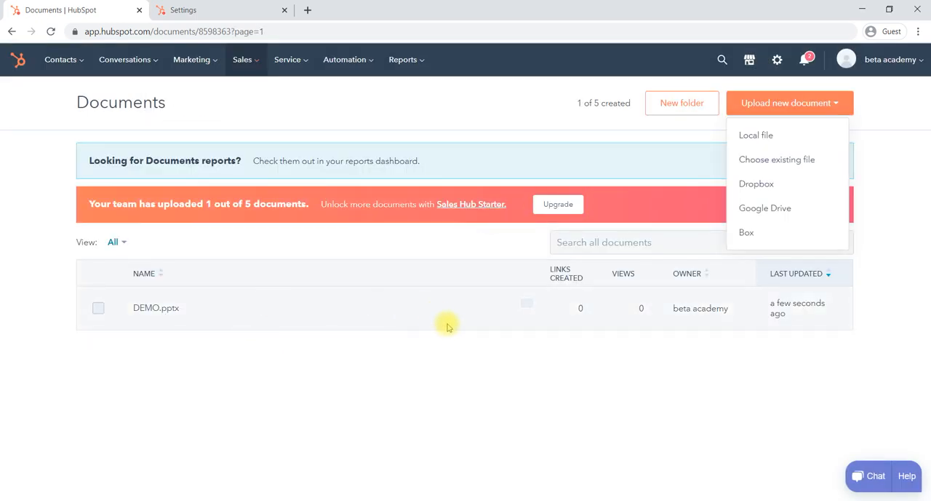
pyautogui.click(416, 369)
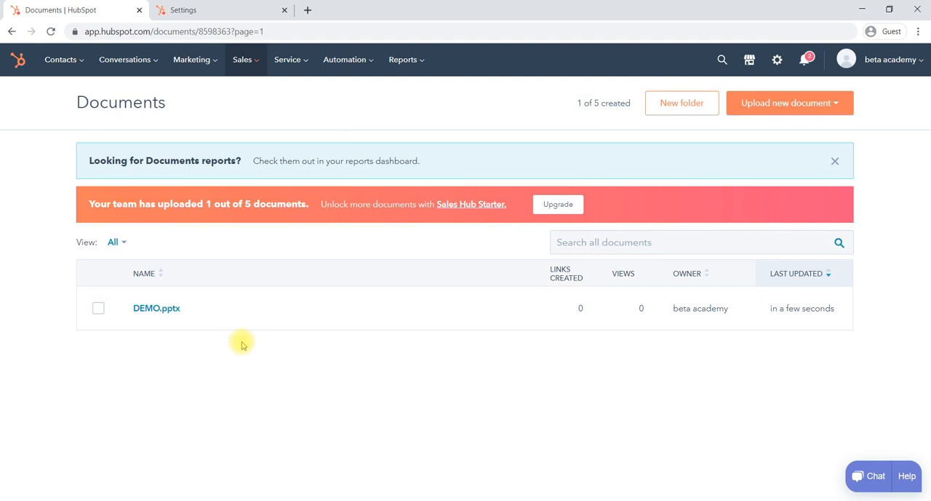
# Open the sales Meetings page to view its calendar connection options
pyautogui.click(255, 65)
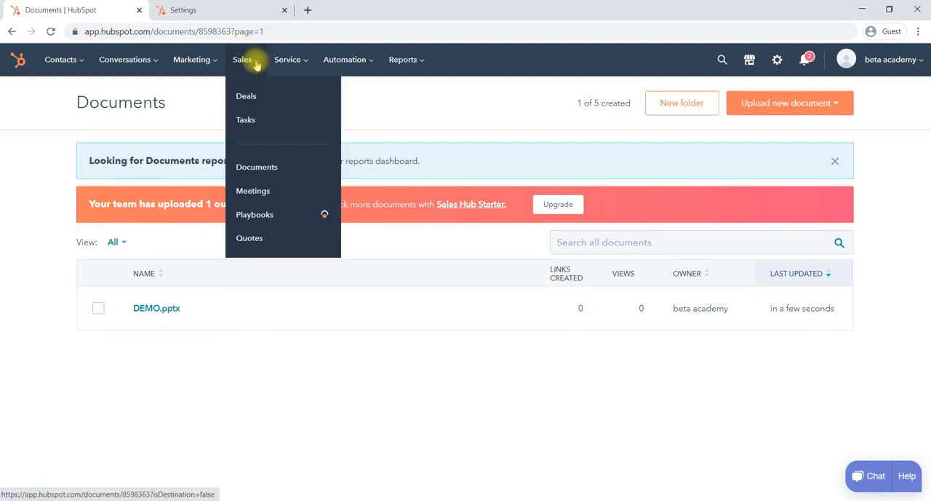
pyautogui.click(260, 192)
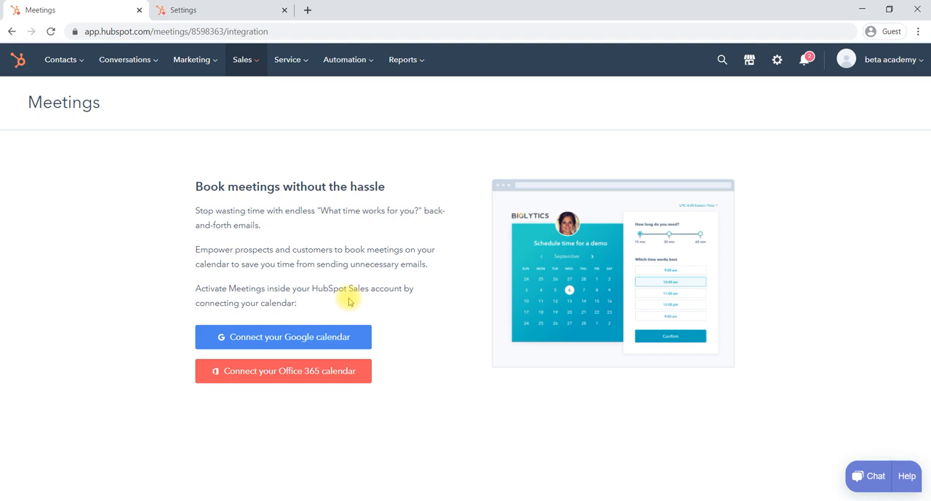
# Create a new sales quote, associate it with the existing printing deal, and continue to the quote details
pyautogui.click(250, 68)
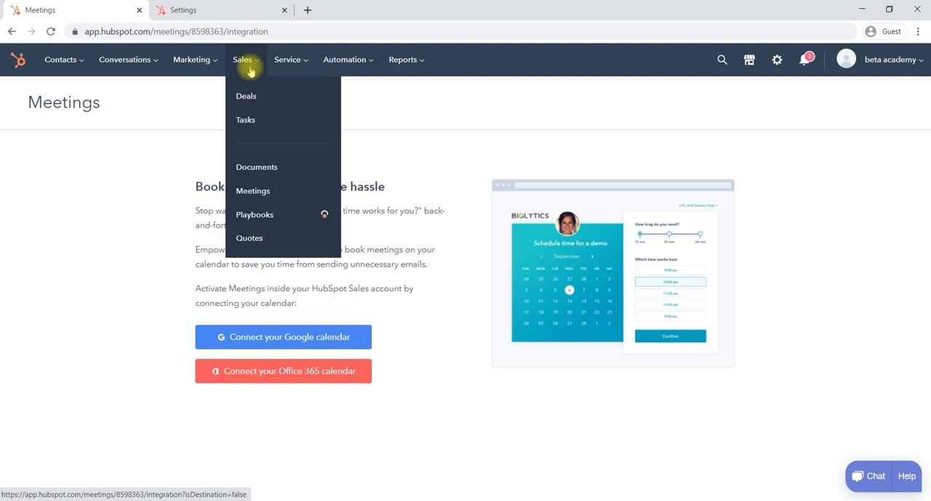
pyautogui.click(251, 239)
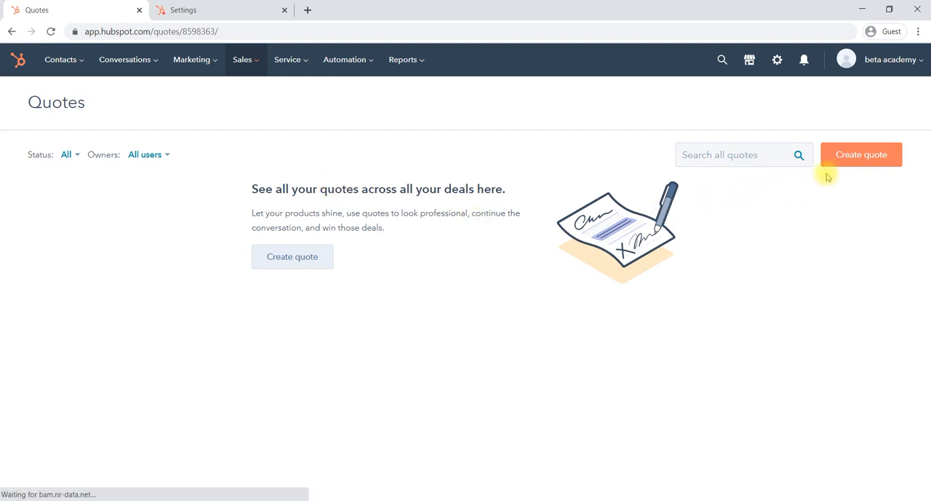
pyautogui.click(859, 162)
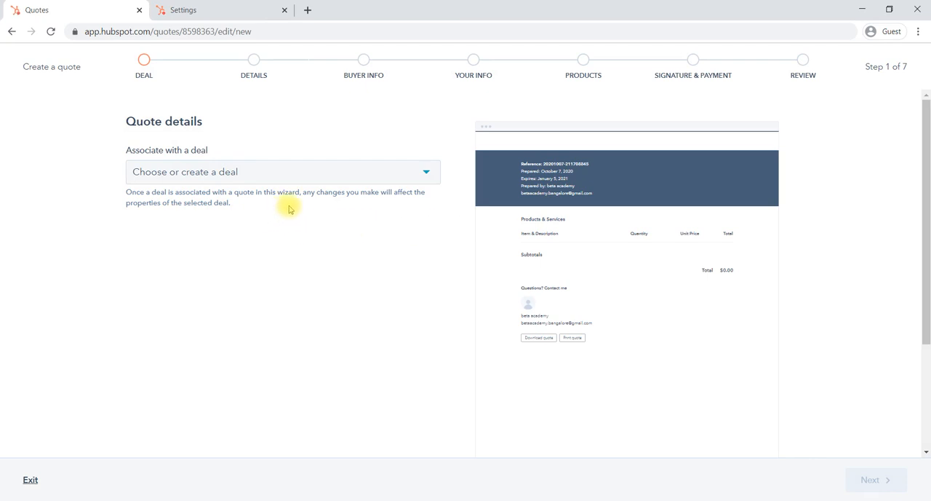
pyautogui.click(271, 174)
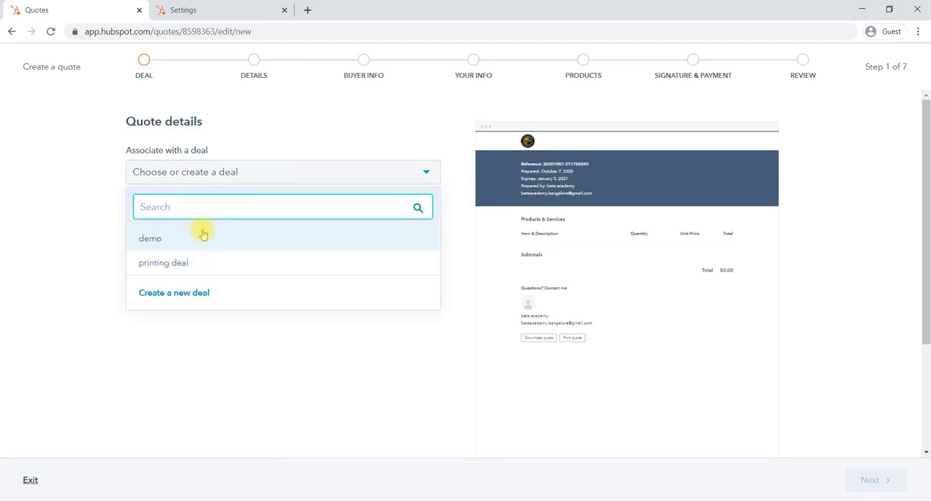
pyautogui.click(172, 267)
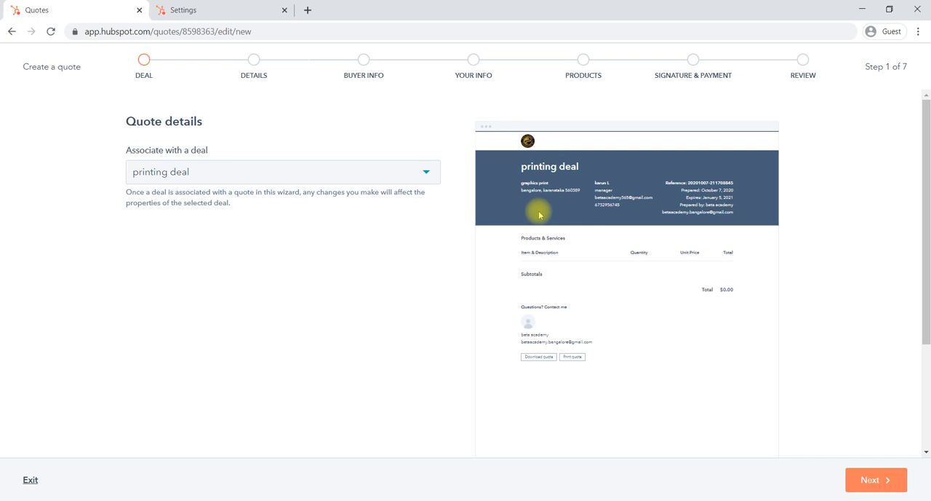
pyautogui.click(323, 171)
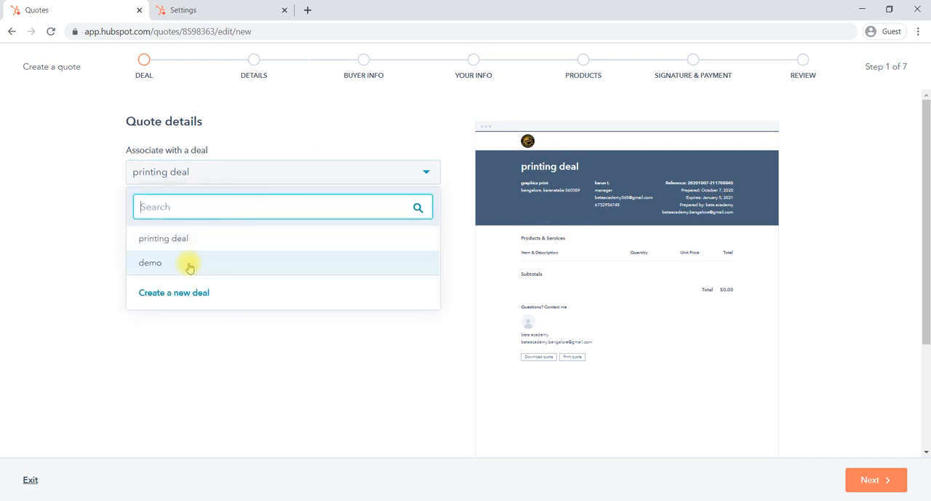
pyautogui.click(218, 238)
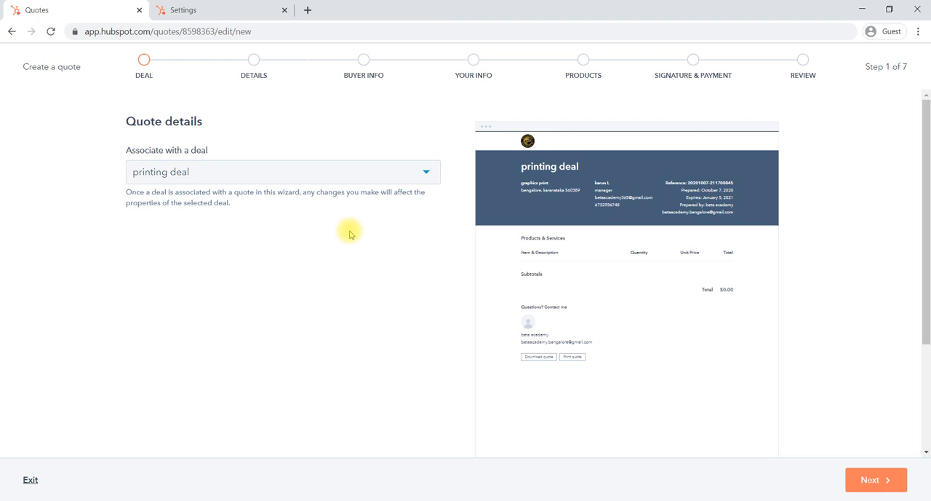
pyautogui.click(871, 480)
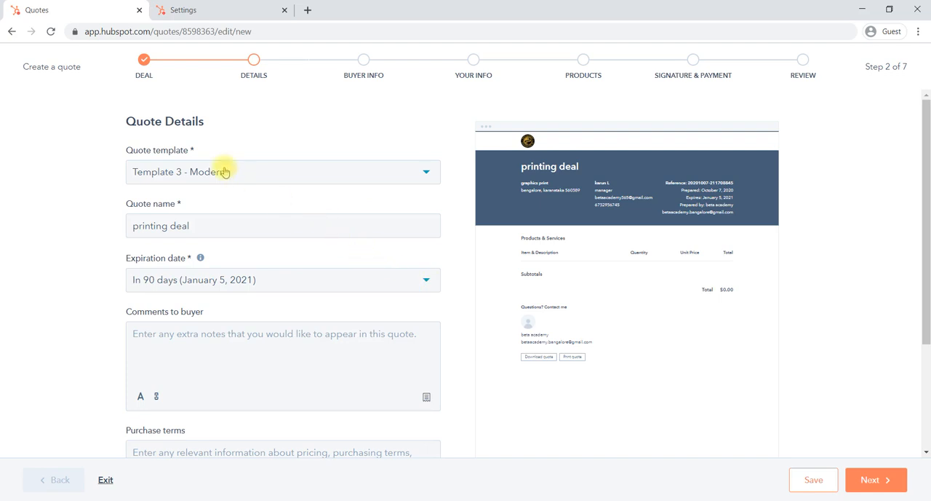
# Try Template 1 - Original for the quote, then set the quote template to Template 2 - Basic
pyautogui.click(325, 174)
pyautogui.click(267, 204)
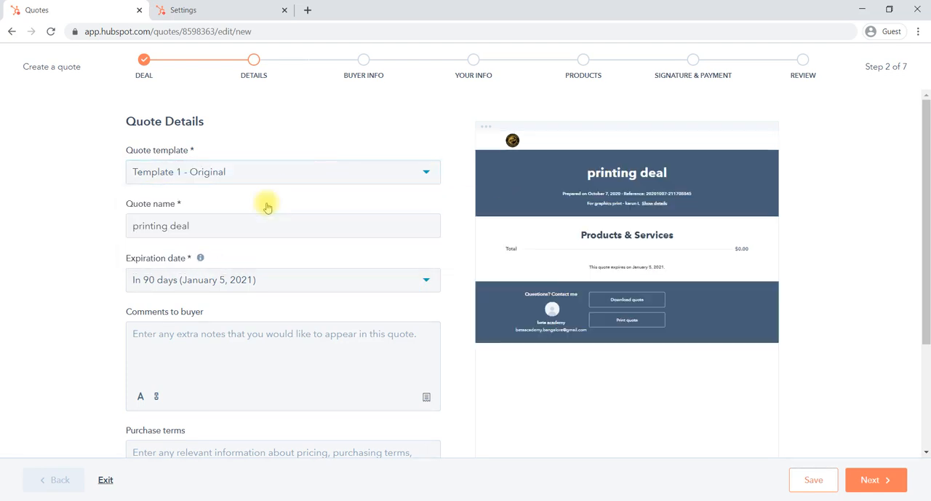
pyautogui.click(312, 176)
pyautogui.click(248, 228)
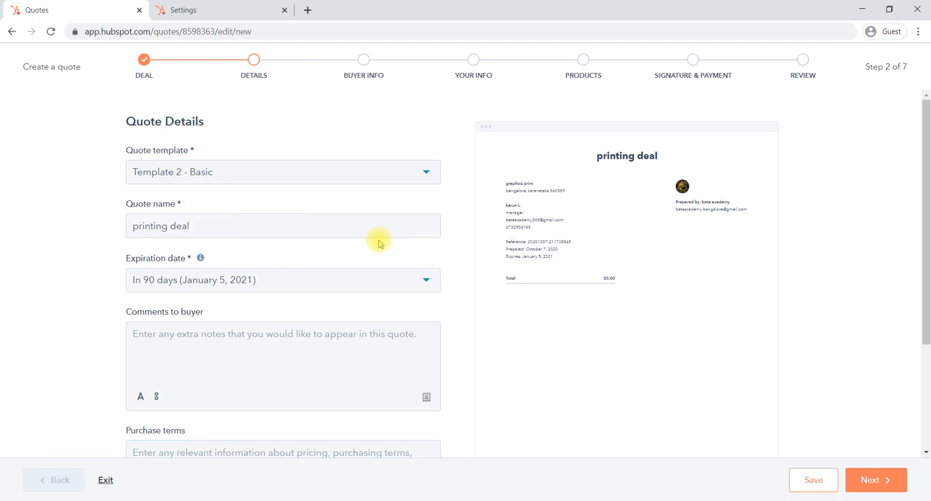
# Examine the quote name, expiration date, buyer comments and purchase terms fields in the quote details
pyautogui.scroll(-1, 379, 243)
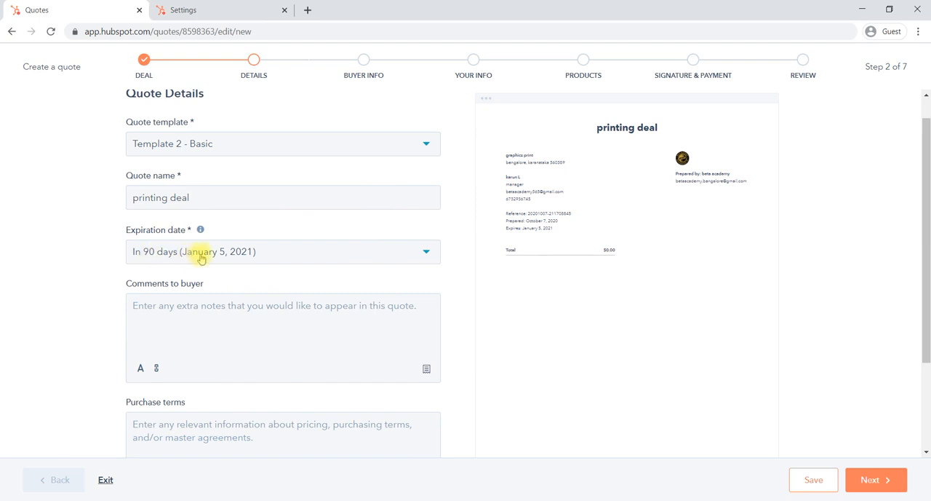
pyautogui.scroll(-1, 299, 295)
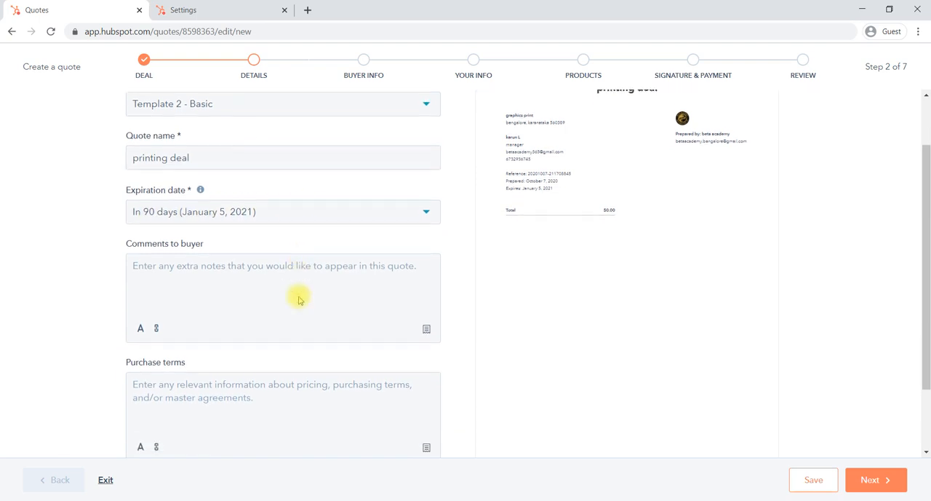
pyautogui.click(215, 272)
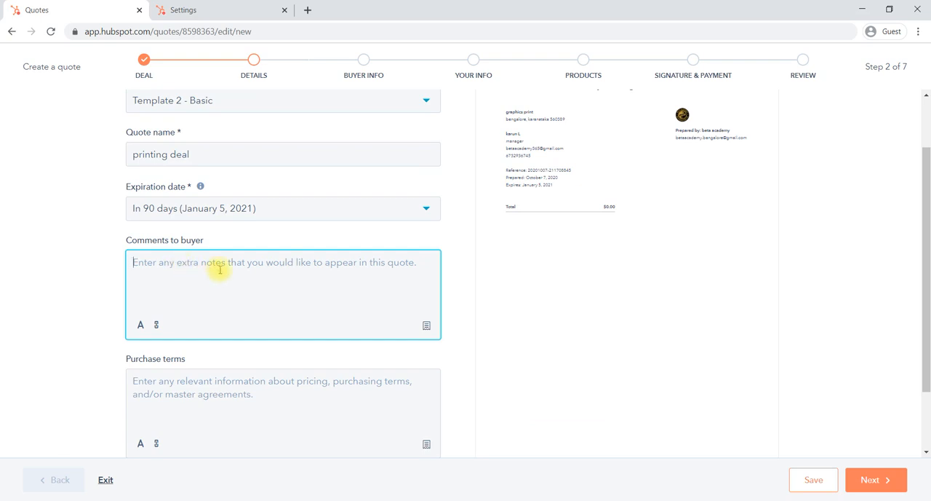
pyautogui.scroll(-2, 329, 271)
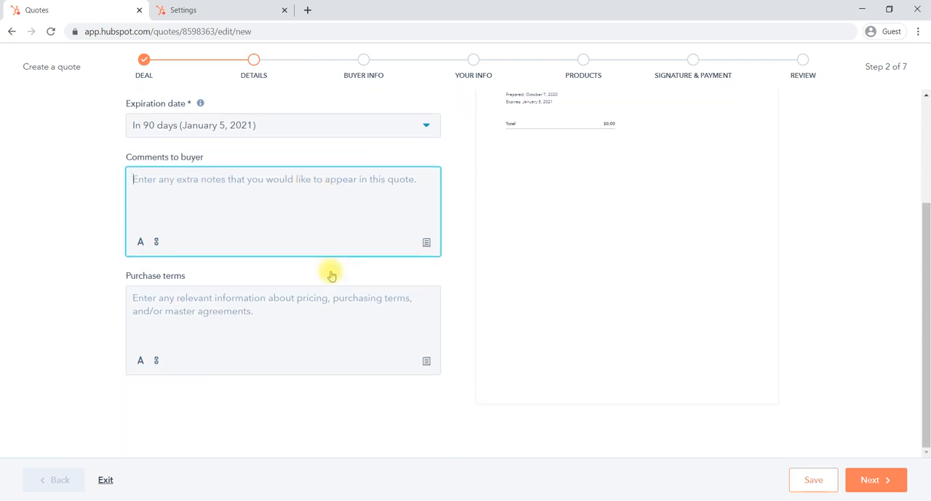
pyautogui.scroll(3, 331, 275)
pyautogui.scroll(-3, 332, 275)
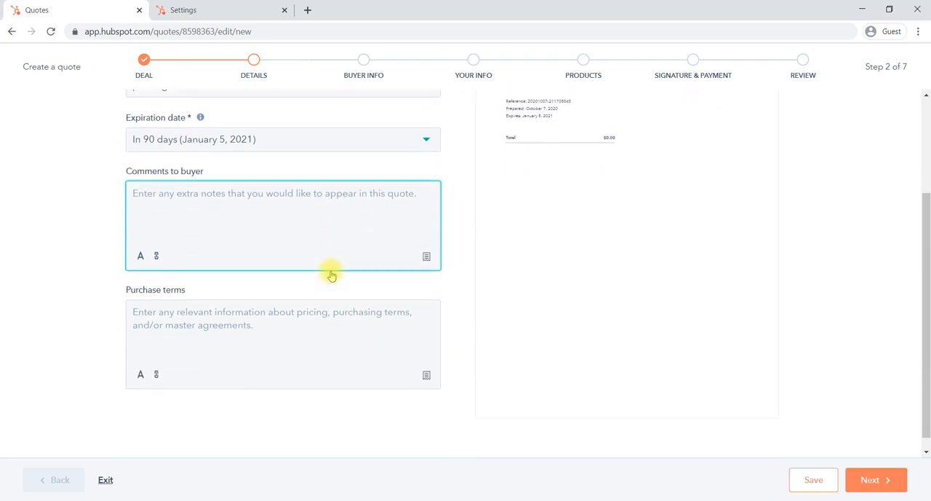
pyautogui.click(226, 323)
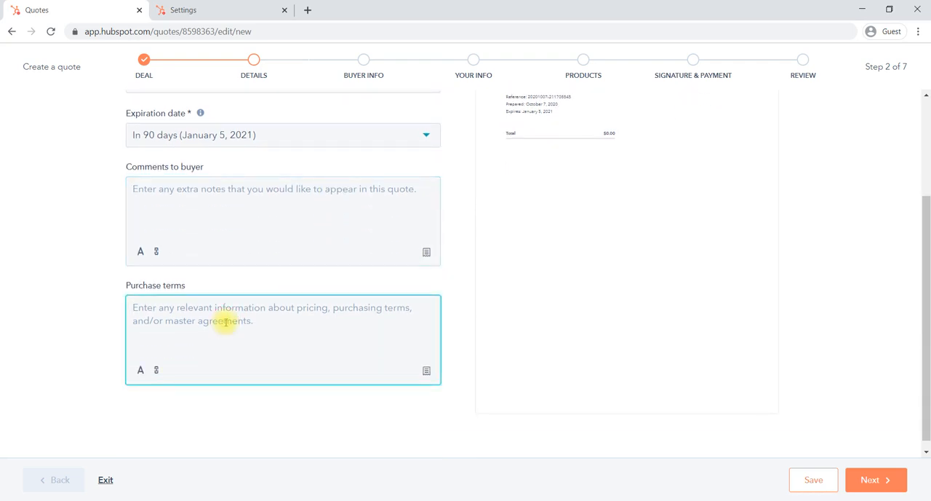
pyautogui.scroll(3, 291, 243)
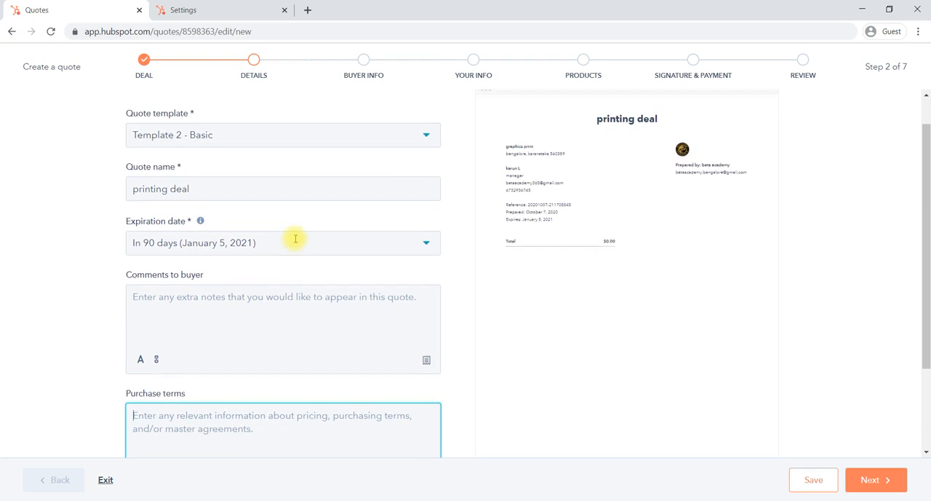
pyautogui.scroll(-1, 294, 242)
pyautogui.scroll(2, 295, 242)
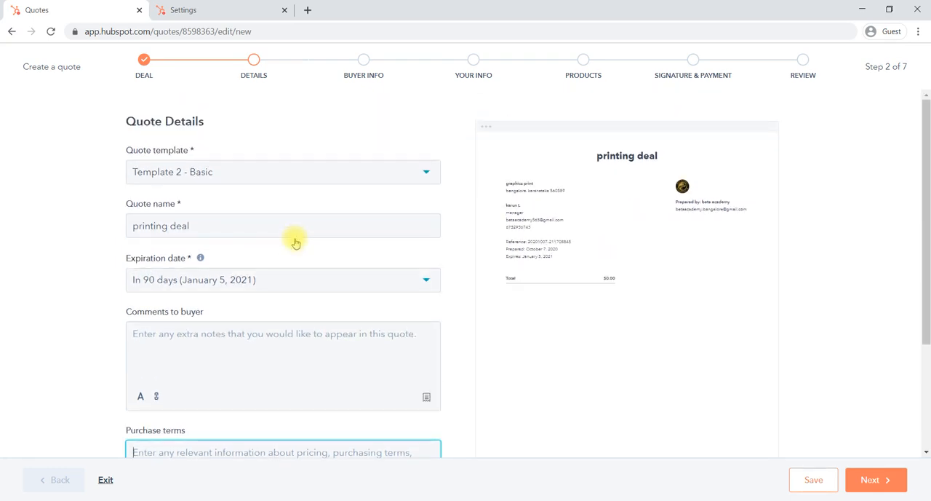
# Enter "we are happy to deal with you" as the quote's comments to the buyer
pyautogui.scroll(-2, 295, 242)
pyautogui.click(226, 242)
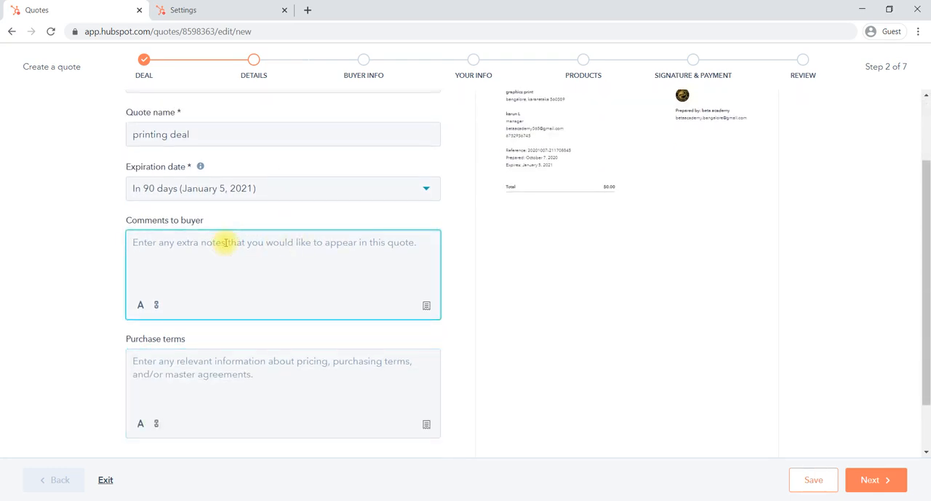
pyautogui.write('we ar')
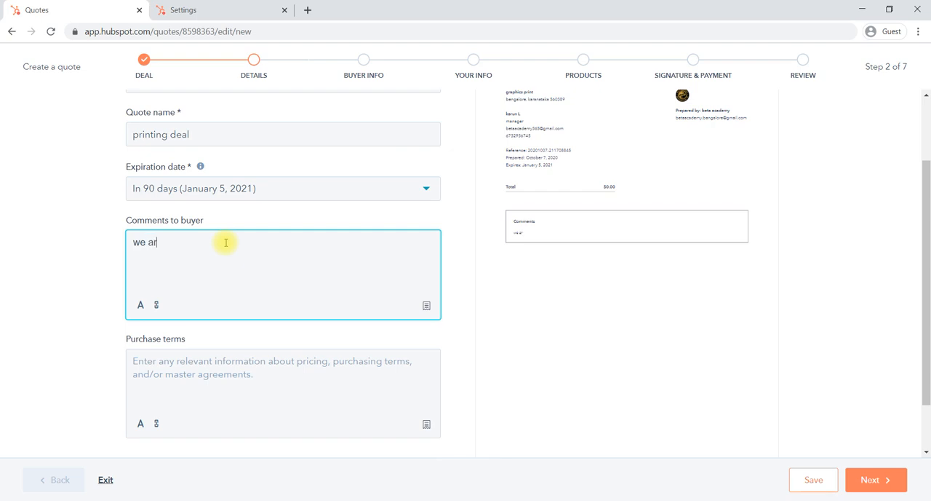
pyautogui.write('e happy to deal with you')
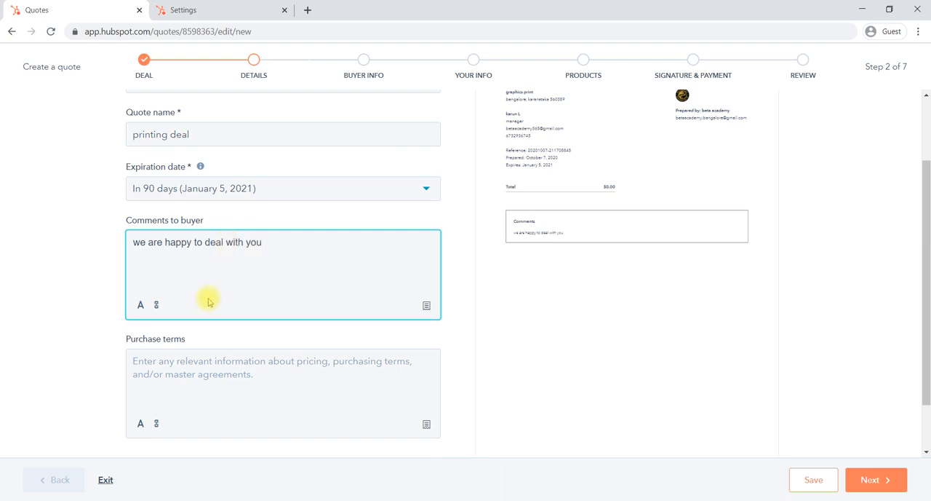
# Enter "desk print" and "banner" on separate lines as the quote's purchase terms
pyautogui.click(231, 366)
pyautogui.write('d')
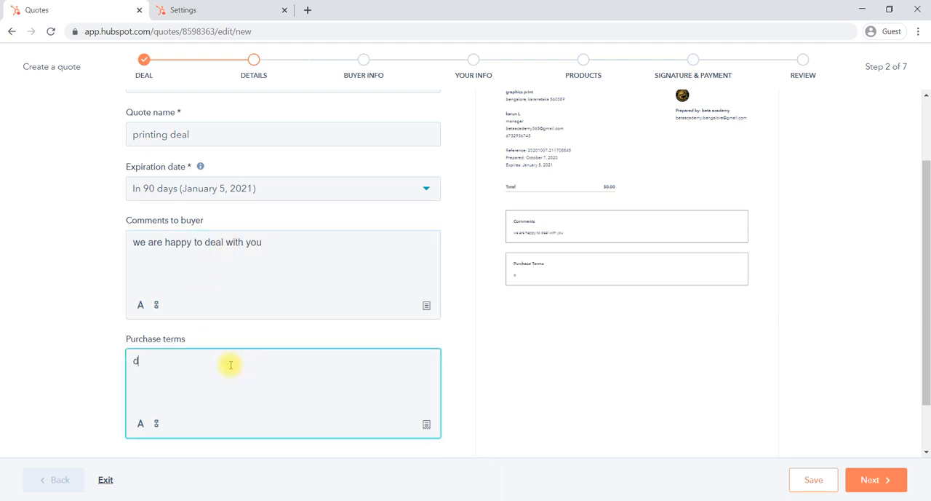
pyautogui.write('esk print')
pyautogui.press('Return')
pyautogui.write('banner')
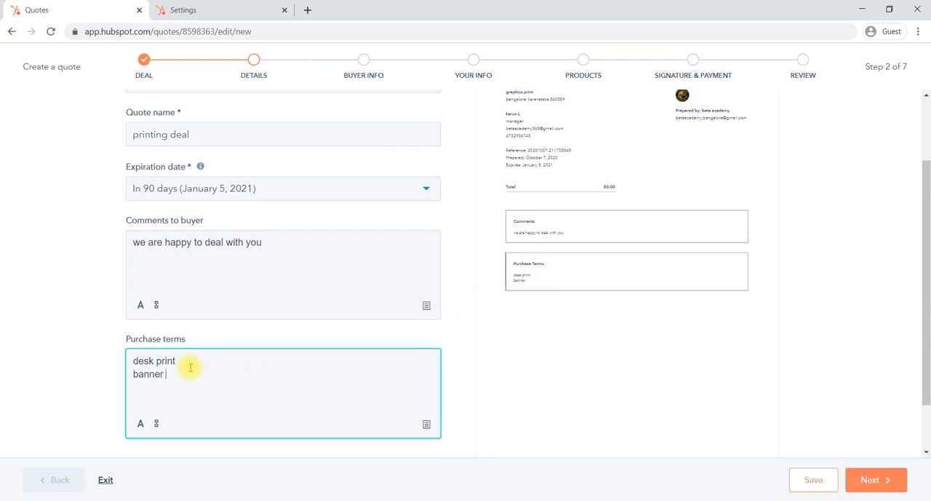
pyautogui.scroll(-1, 470, 394)
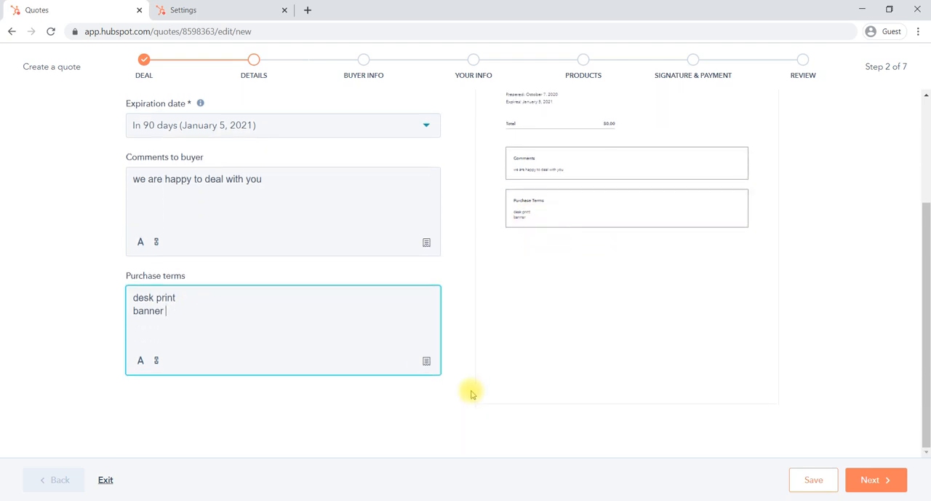
# Finish the quote details and continue to the buyer information
pyautogui.scroll(3, 471, 394)
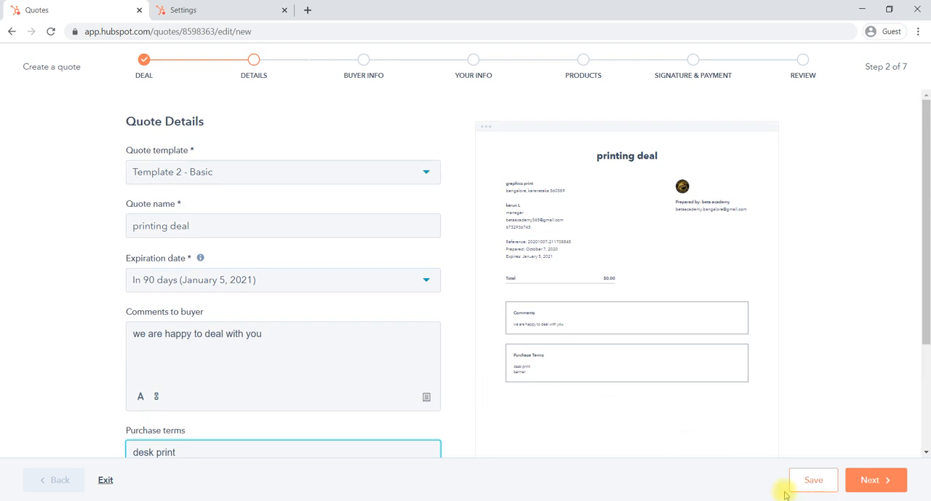
pyautogui.click(869, 479)
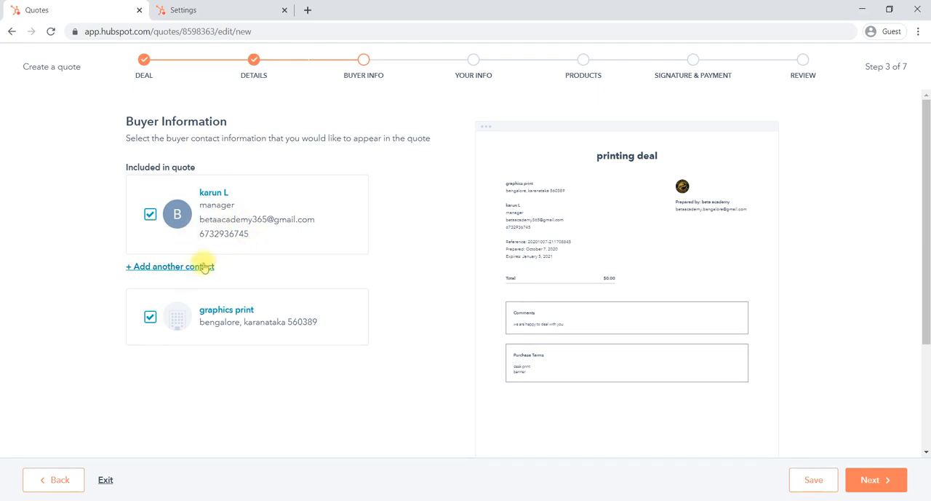
pyautogui.click(181, 268)
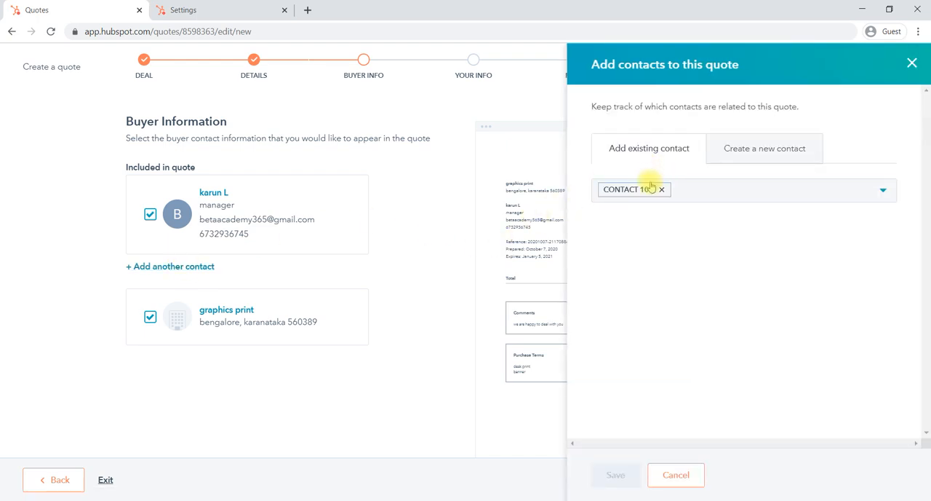
pyautogui.click(750, 194)
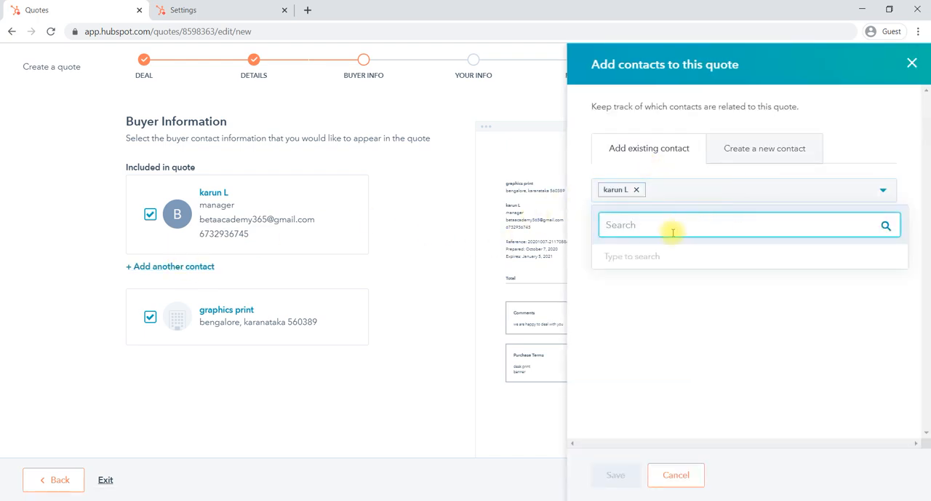
pyautogui.write('g')
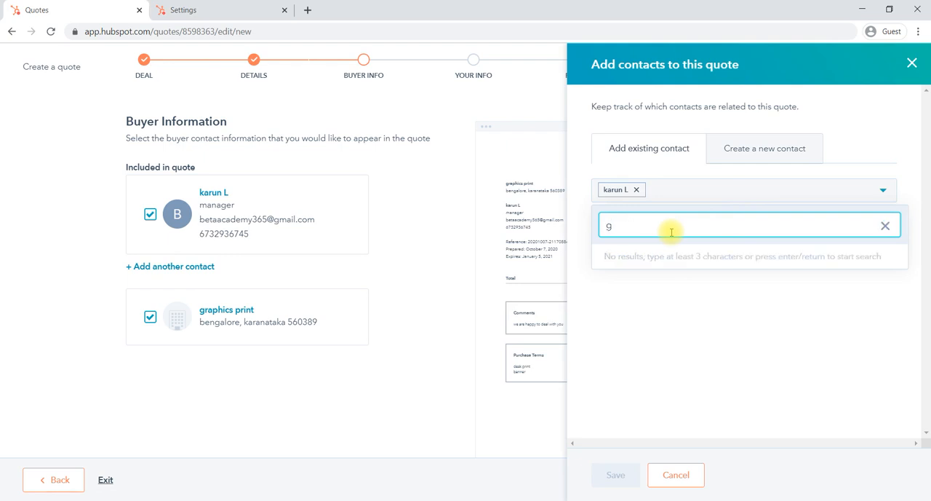
pyautogui.press('BackSpace')
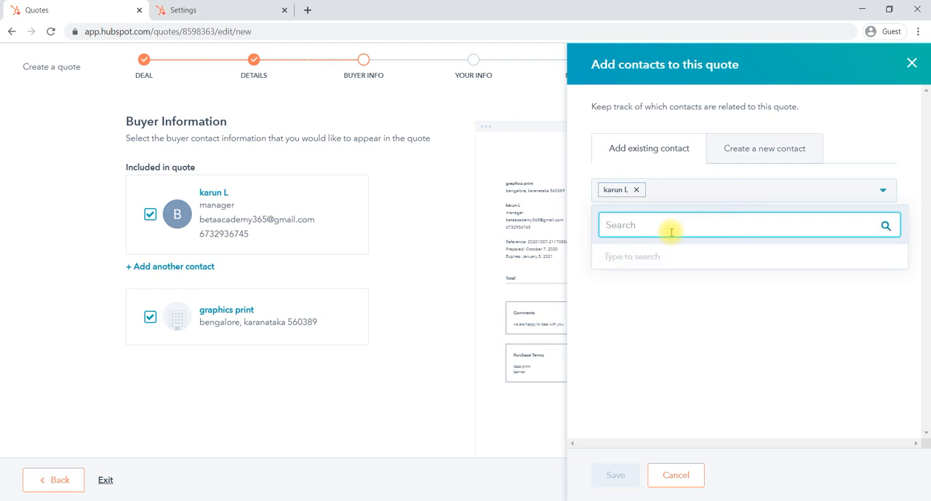
pyautogui.write('r')
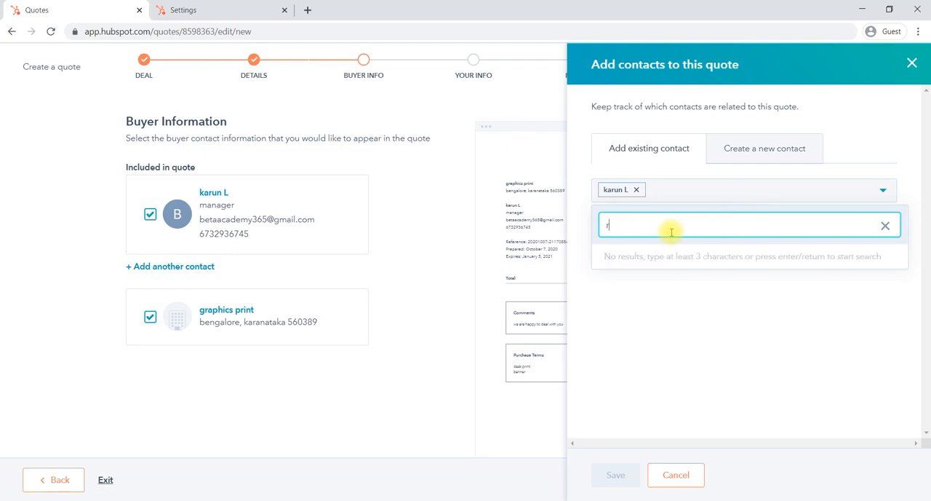
pyautogui.press('BackSpace')
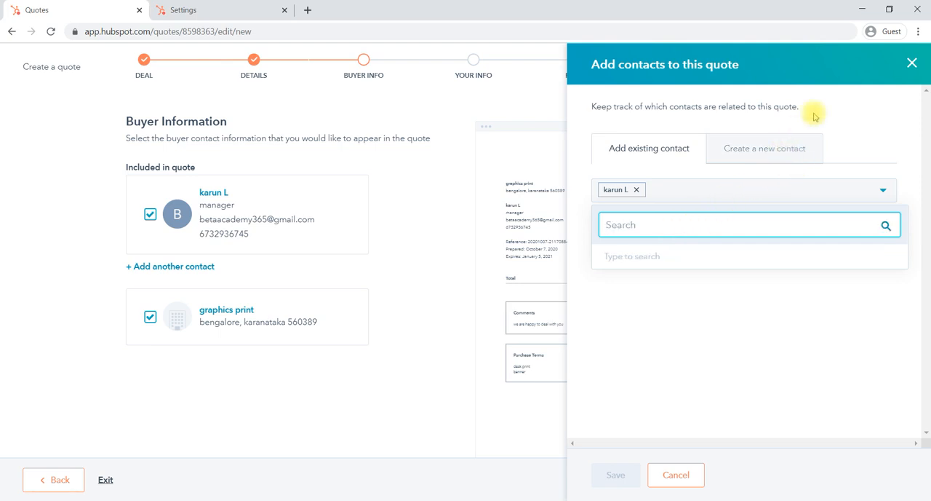
pyautogui.click(912, 62)
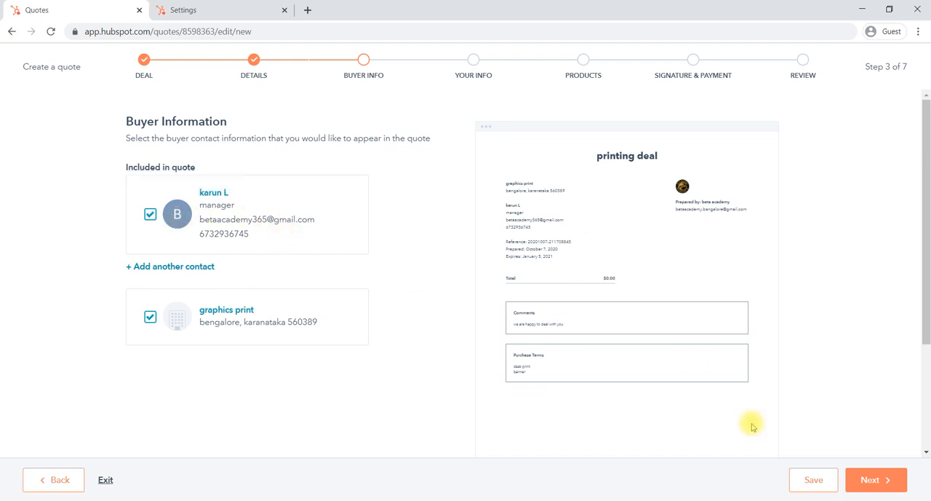
# Accept the buyer information, save "beta academy" as the company name for this quote, and dismiss the branding notice
pyautogui.click(853, 481)
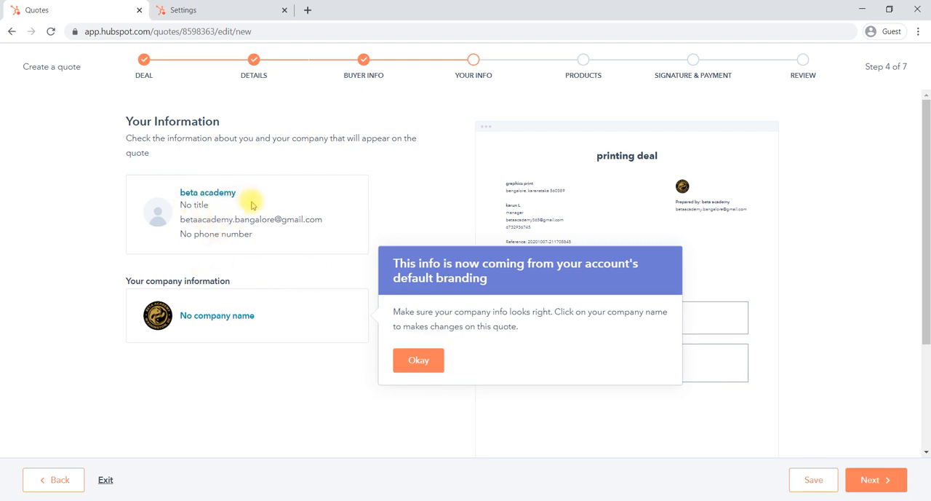
pyautogui.click(224, 319)
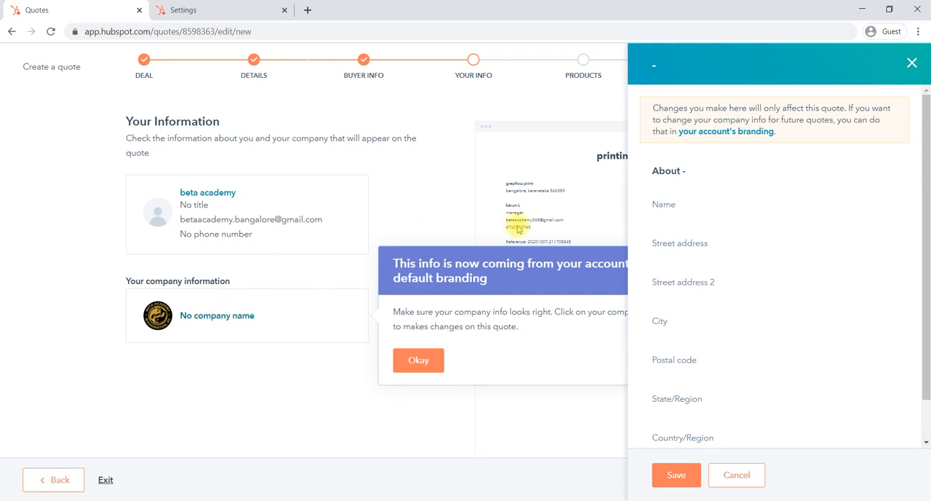
pyautogui.click(665, 205)
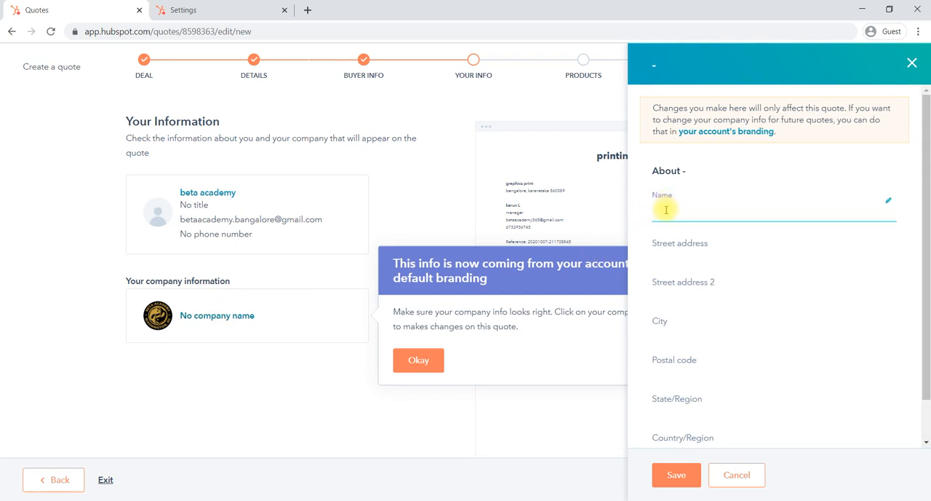
pyautogui.write('beta')
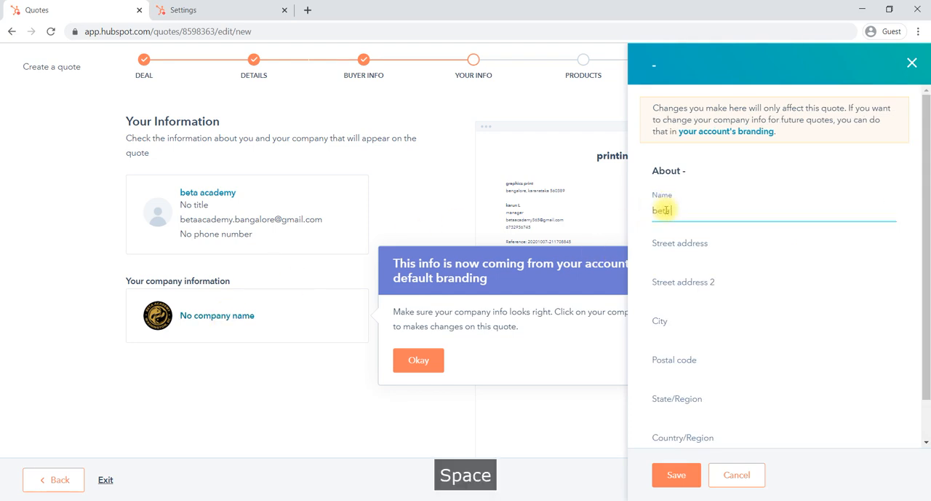
pyautogui.write(' academy')
pyautogui.click(677, 475)
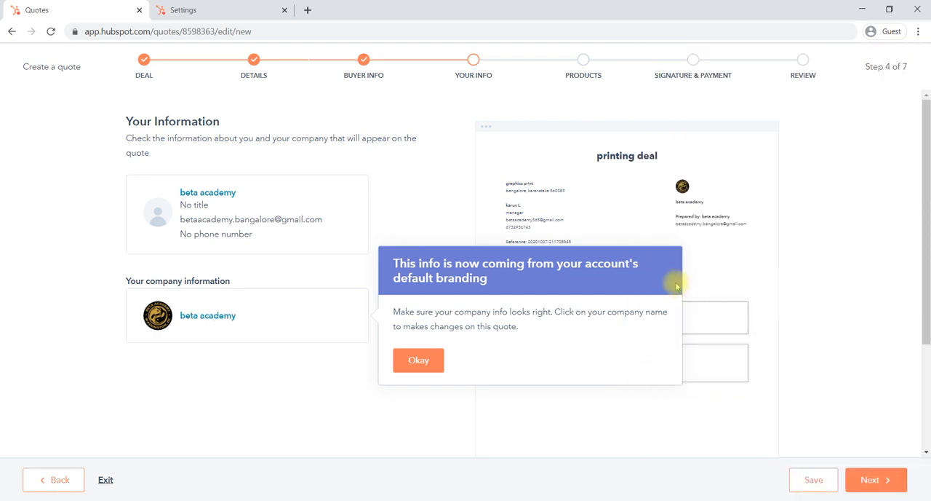
pyautogui.click(435, 362)
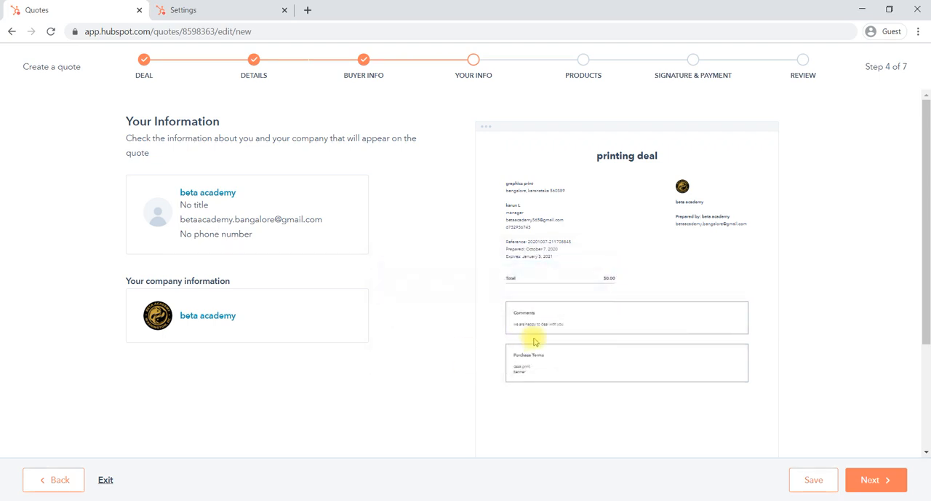
# Check the sender's contact details without changing them and continue to the quote's products
pyautogui.click(228, 193)
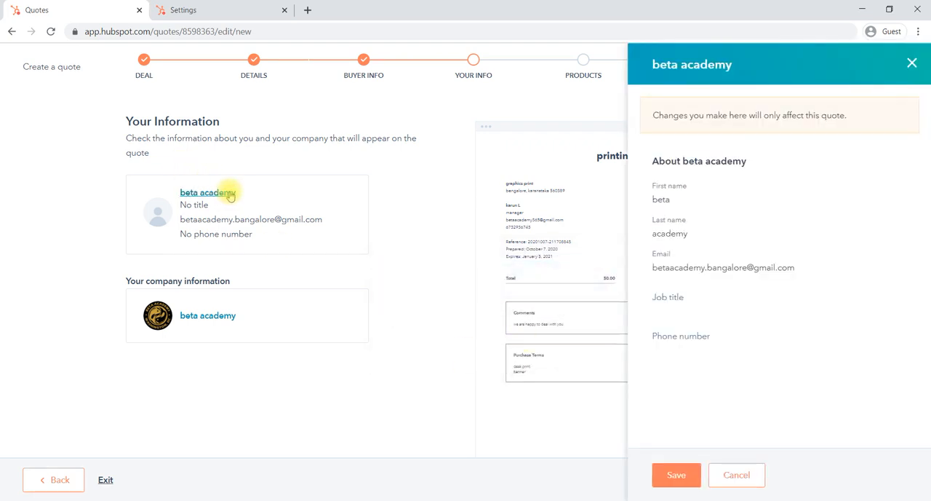
pyautogui.click(915, 64)
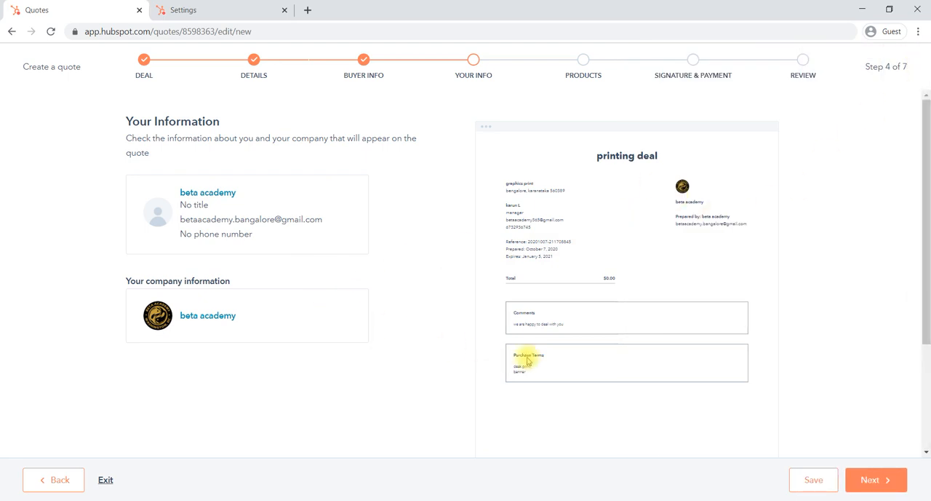
pyautogui.click(871, 480)
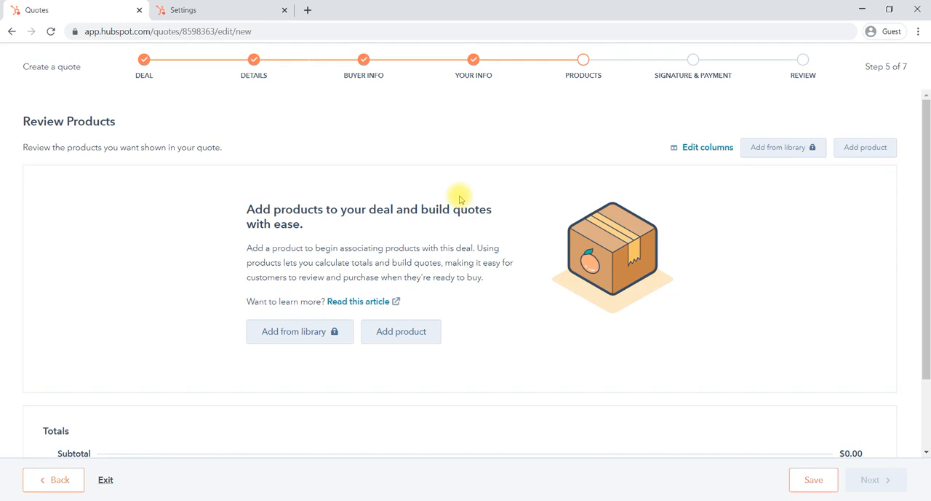
# Start a new quote product named "desk printing" with a unit price of $250.00
pyautogui.scroll(-1, 393, 273)
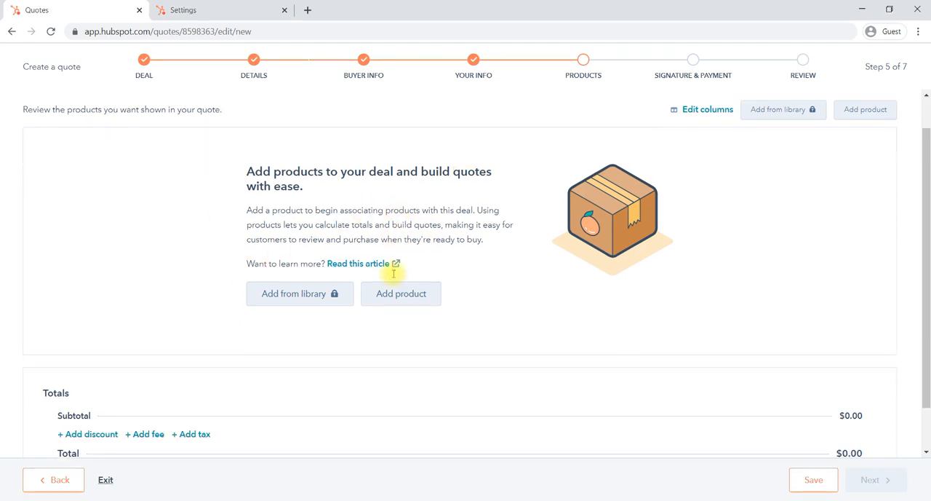
pyautogui.scroll(-1, 394, 273)
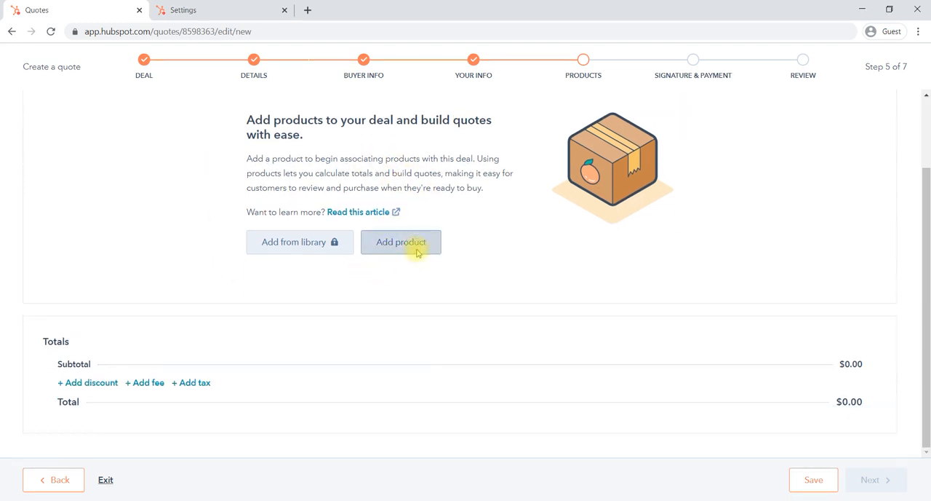
pyautogui.click(401, 243)
pyautogui.click(557, 174)
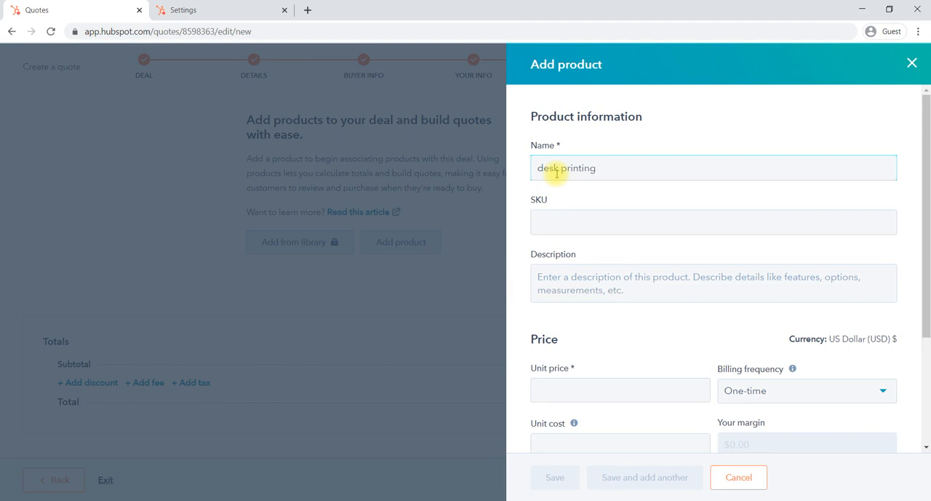
pyautogui.click(550, 226)
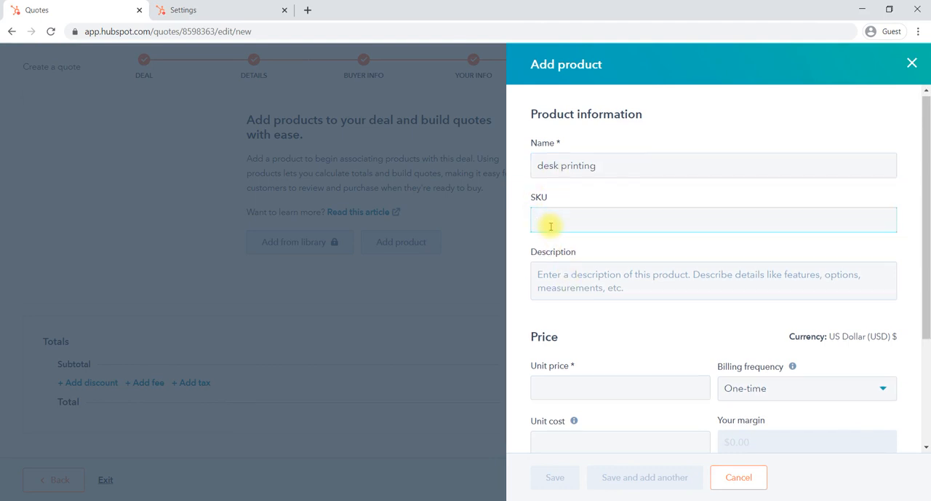
pyautogui.scroll(-2, 548, 225)
pyautogui.click(545, 238)
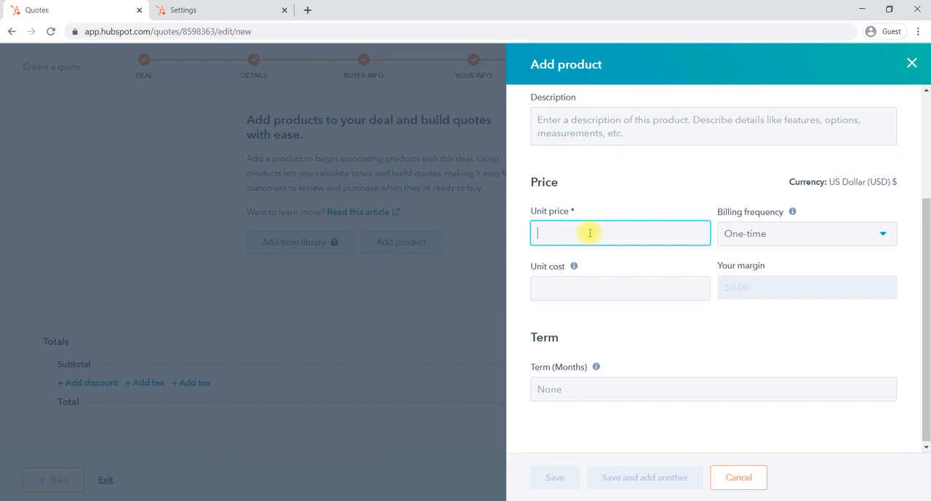
pyautogui.write('250.00')
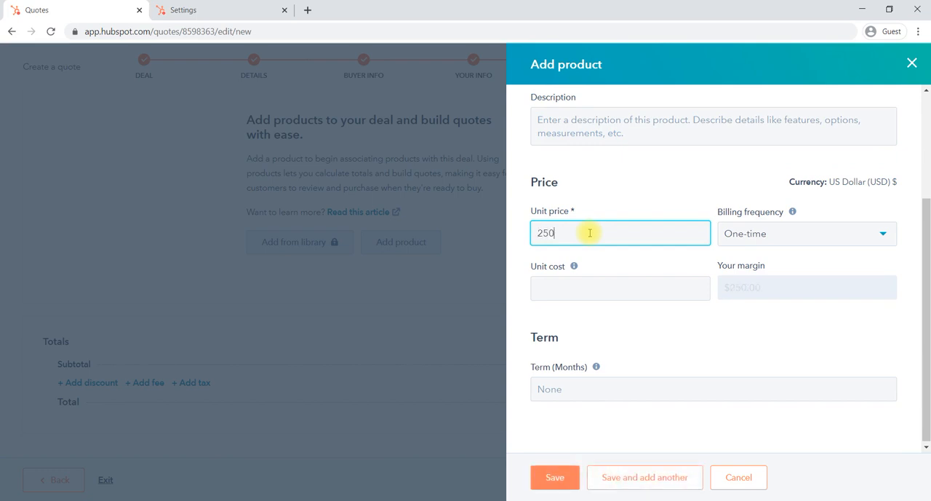
# Keep one-time billing for the desk printing product, set its unit cost to $230.00 and save it to the quote
pyautogui.click(751, 236)
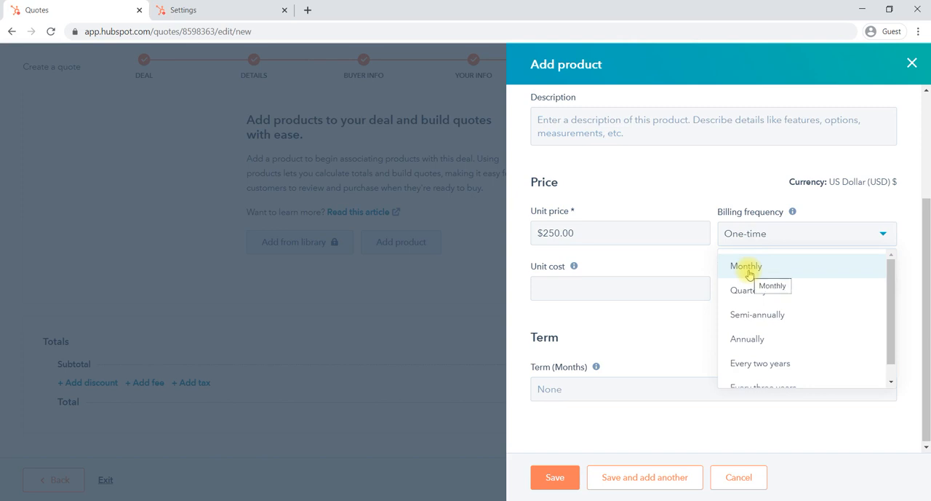
pyautogui.click(728, 213)
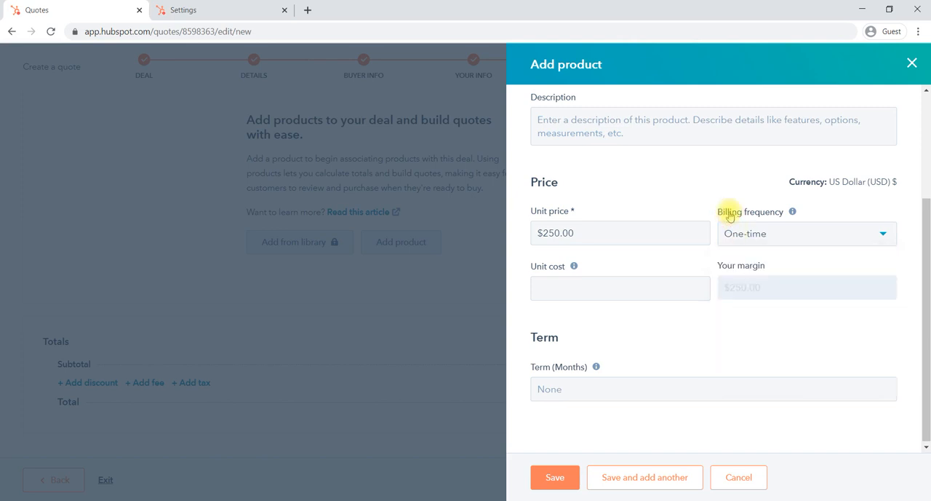
pyautogui.click(614, 289)
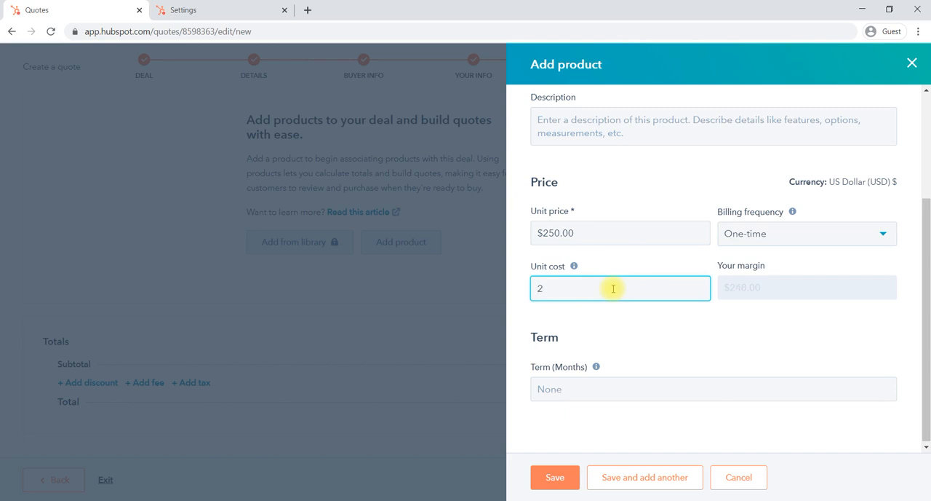
pyautogui.click(721, 292)
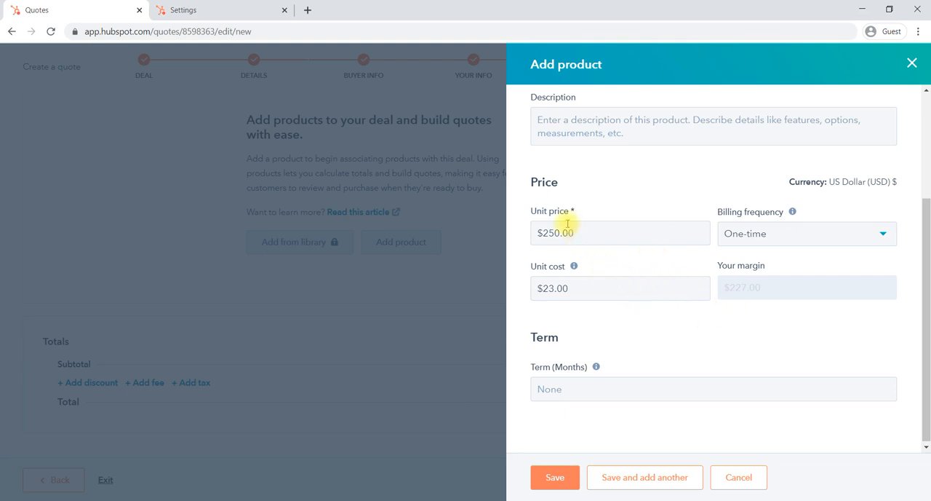
pyautogui.click(553, 289)
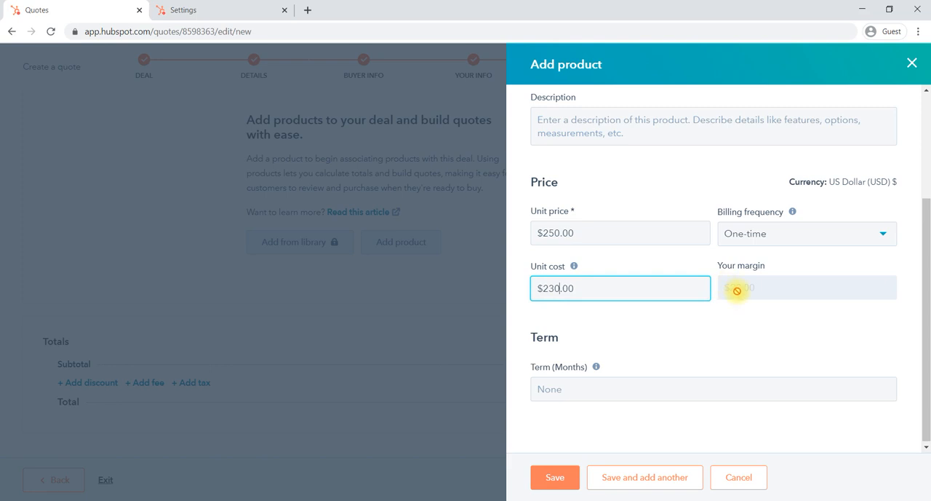
pyautogui.click(555, 478)
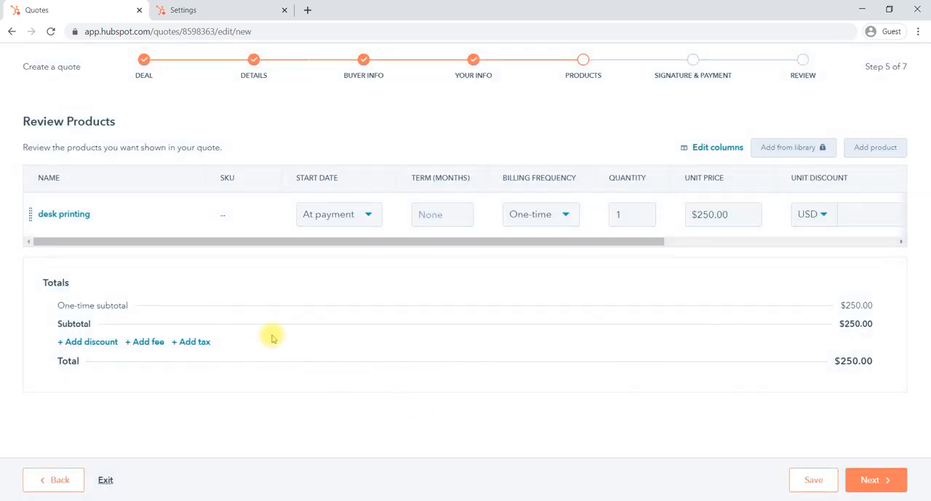
# Continue to the signature and payment options and include space for a written signature in the quote
pyautogui.moveTo(135, 197)
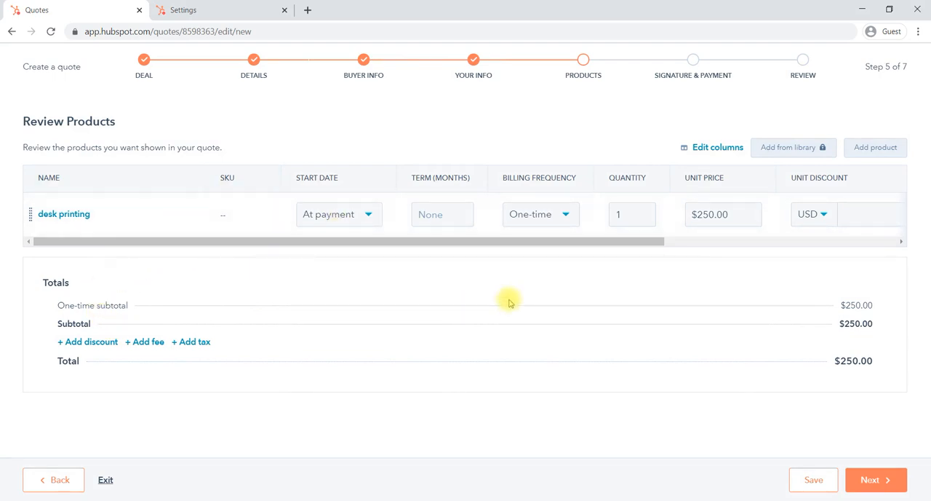
pyautogui.click(869, 482)
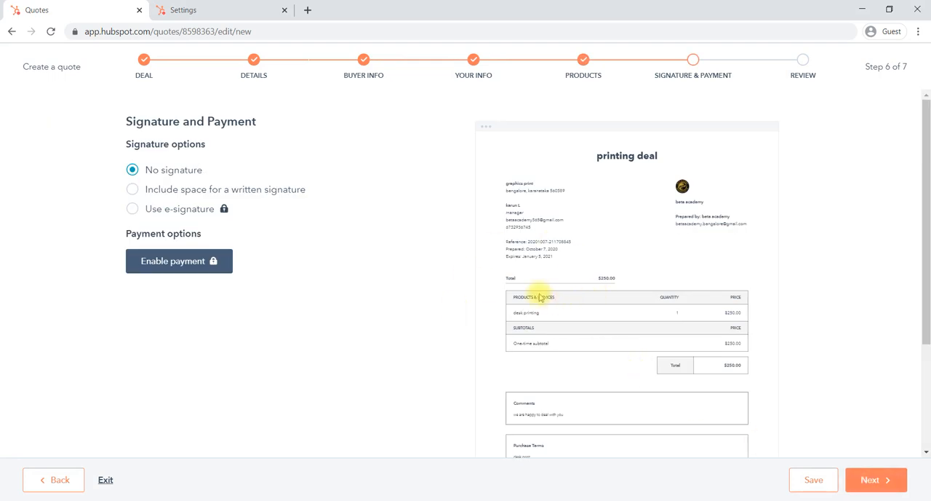
pyautogui.scroll(-1, 572, 333)
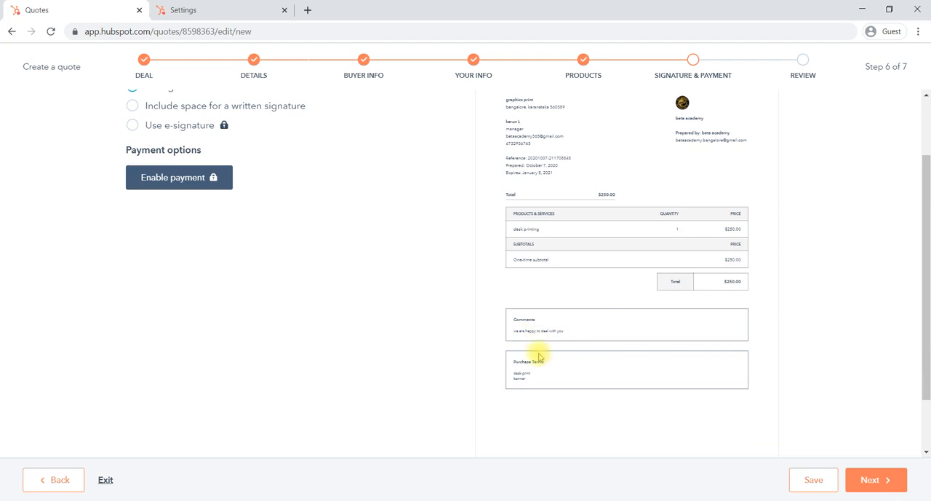
pyautogui.scroll(1, 593, 239)
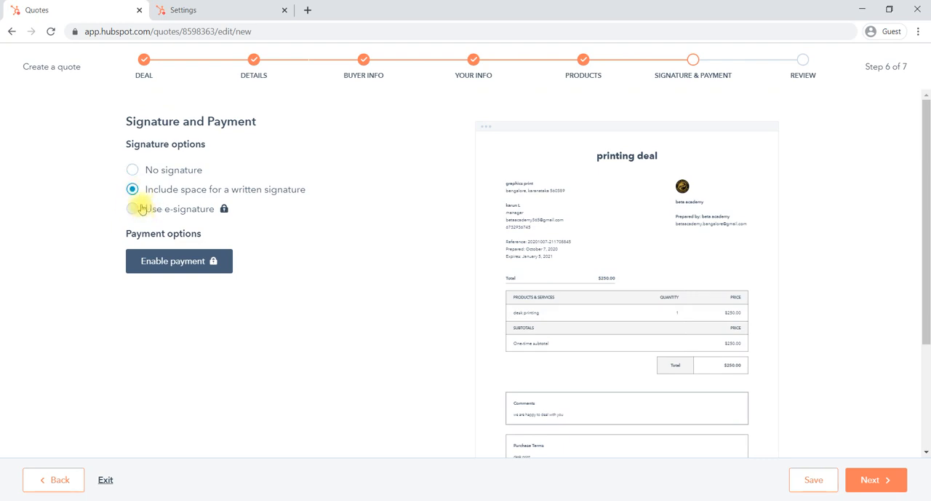
pyautogui.click(134, 171)
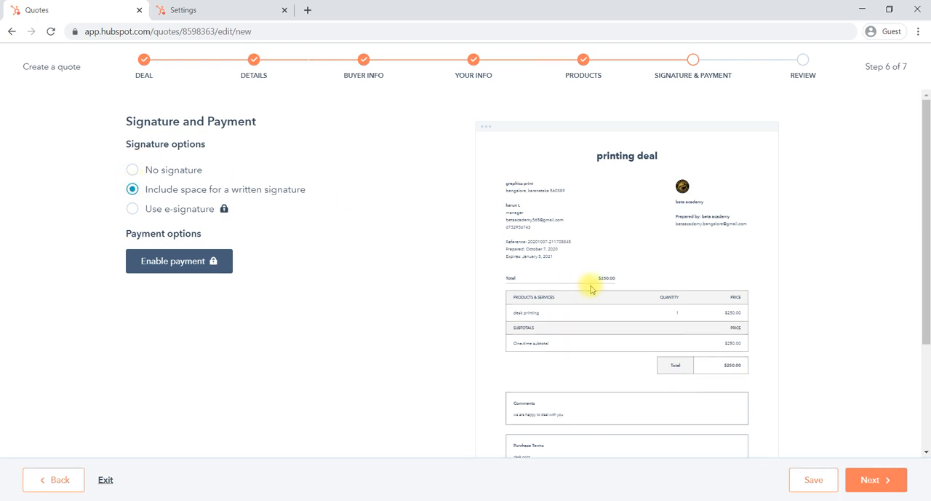
# Check the signature area in the quote preview, continue to the review stage and look through the whole quote
pyautogui.scroll(-3, 590, 285)
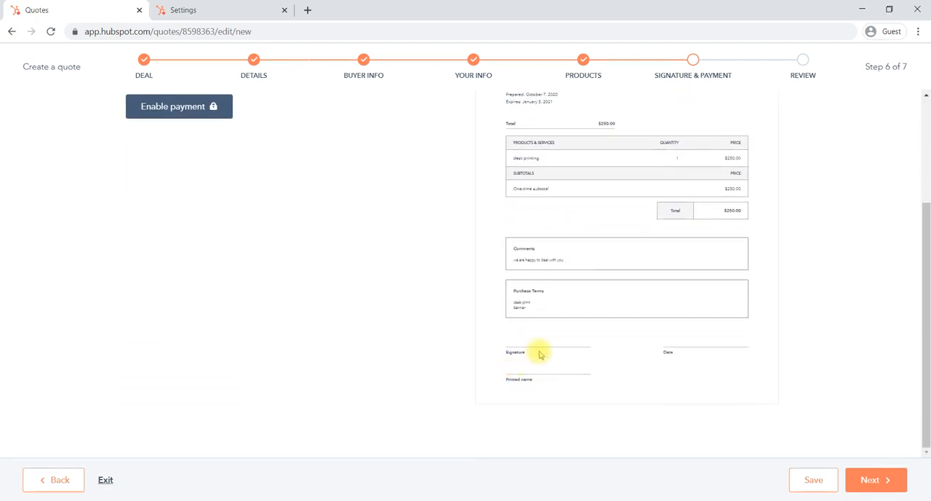
pyautogui.click(857, 476)
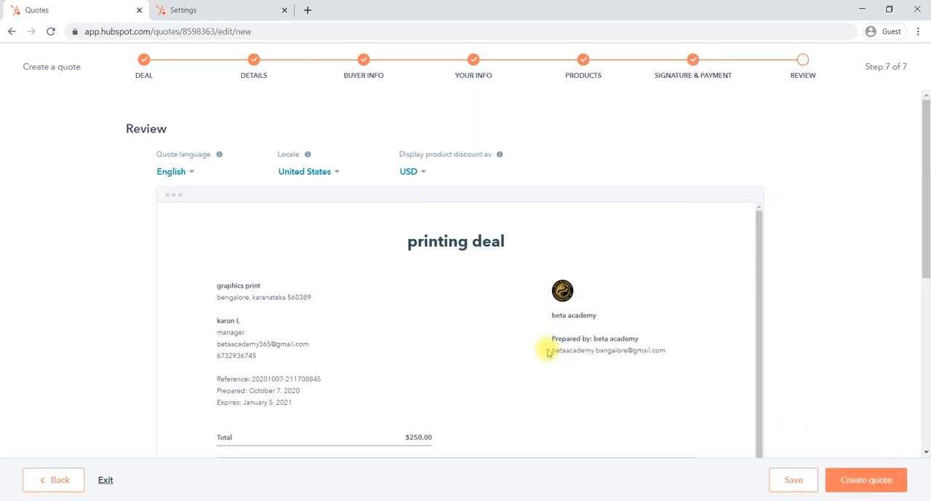
pyautogui.scroll(-5, 549, 353)
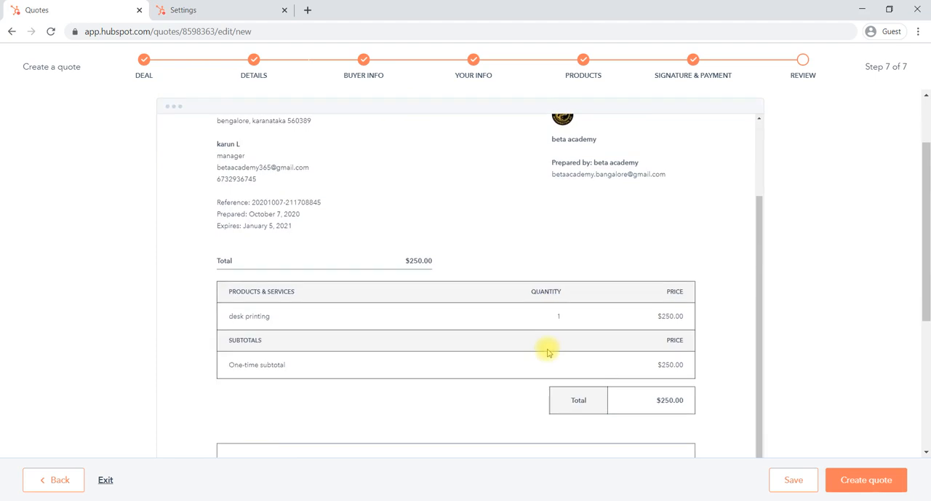
pyautogui.scroll(-3, 549, 352)
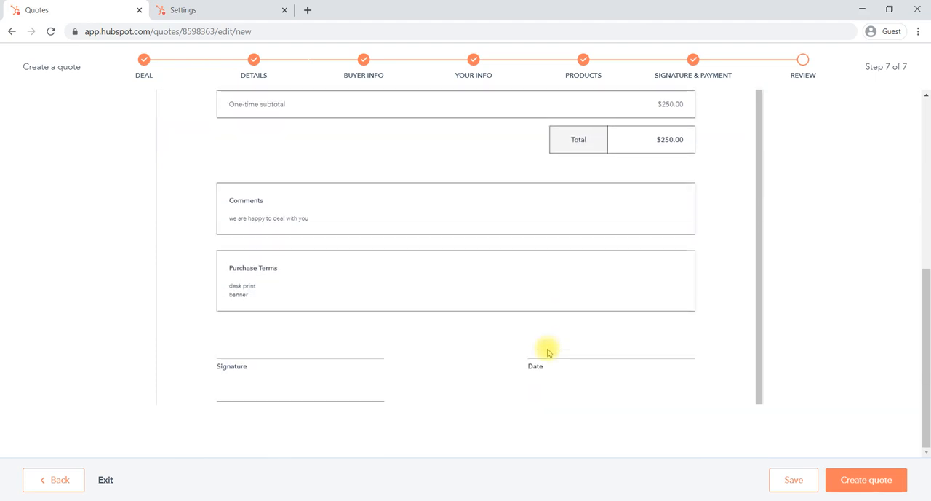
pyautogui.scroll(1, 549, 352)
pyautogui.scroll(6, 547, 350)
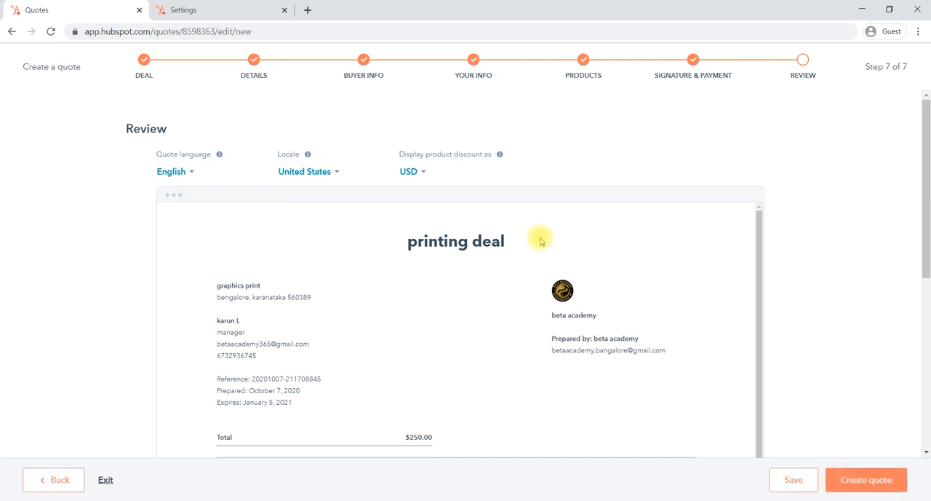
# Set the quote's locale to India
pyautogui.click(306, 173)
pyautogui.write('in')
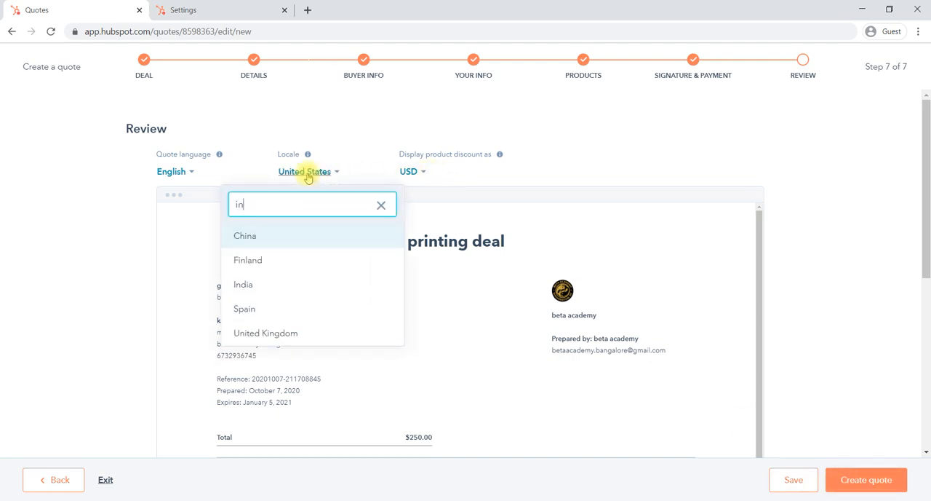
pyautogui.click(245, 284)
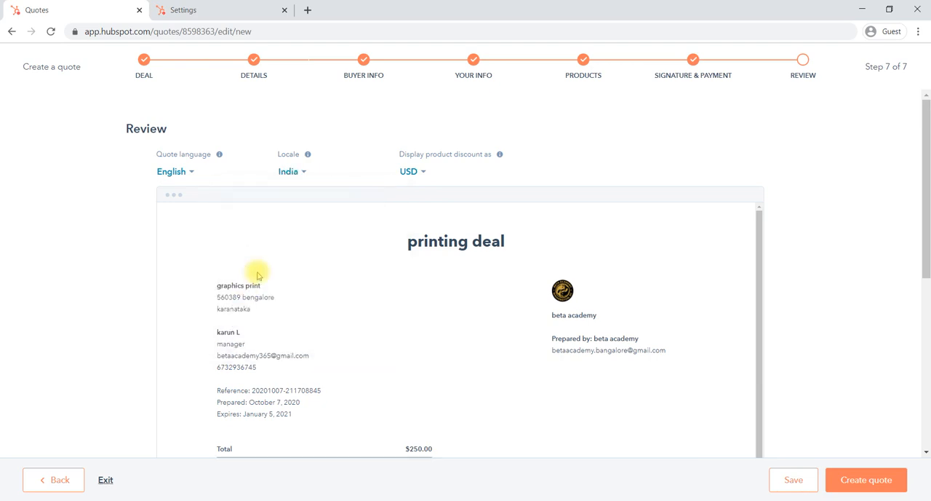
pyautogui.click(411, 172)
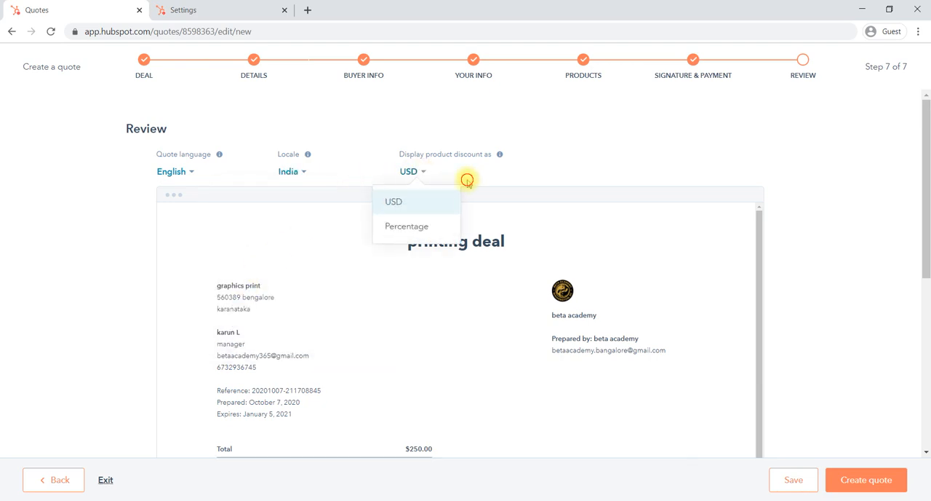
pyautogui.click(437, 178)
pyautogui.click(476, 167)
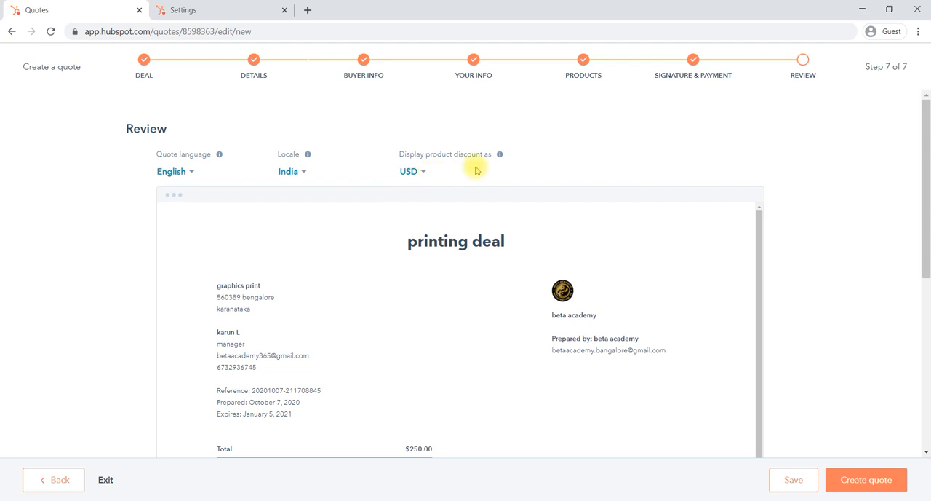
pyautogui.scroll(-1, 442, 329)
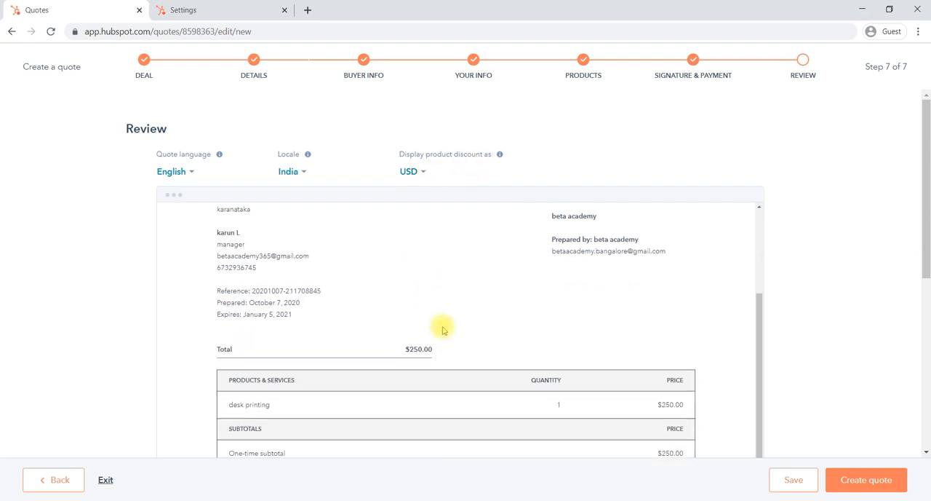
pyautogui.scroll(2, 442, 329)
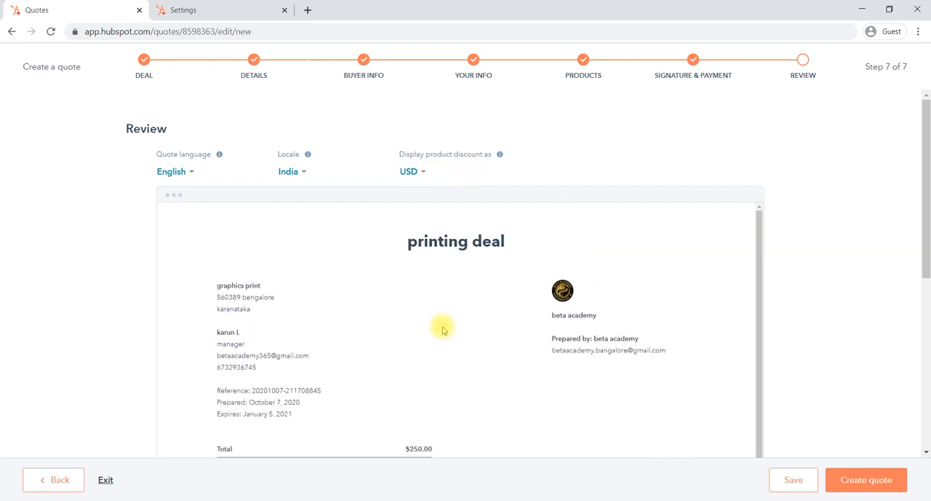
# Display product discounts in the quote as a percentage and create the quote
pyautogui.click(421, 174)
pyautogui.click(406, 224)
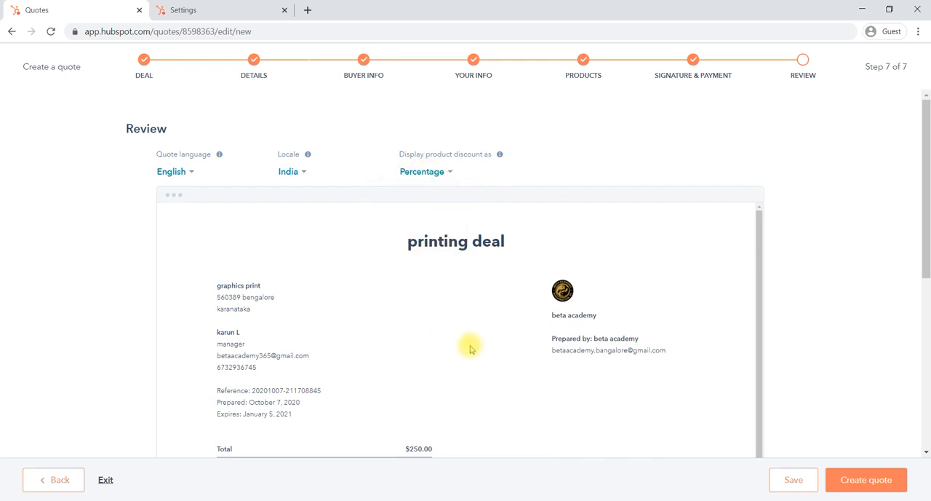
pyautogui.scroll(-2, 470, 349)
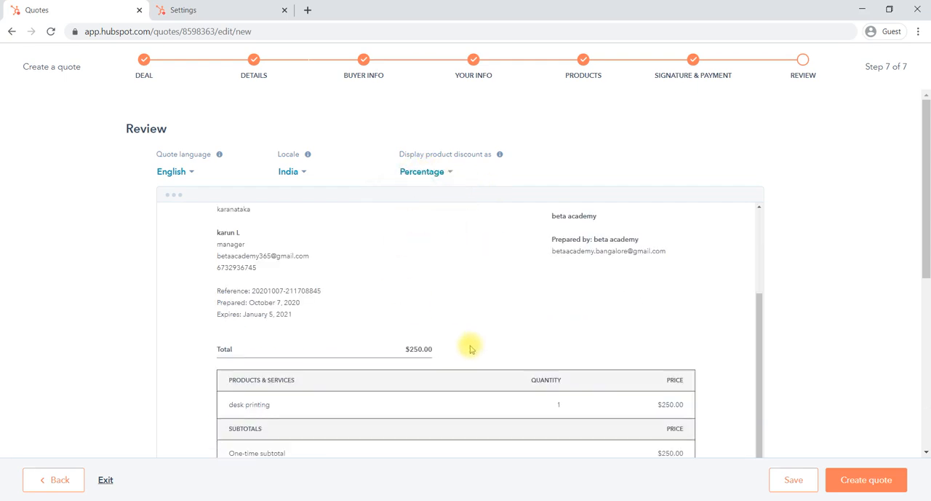
pyautogui.click(842, 480)
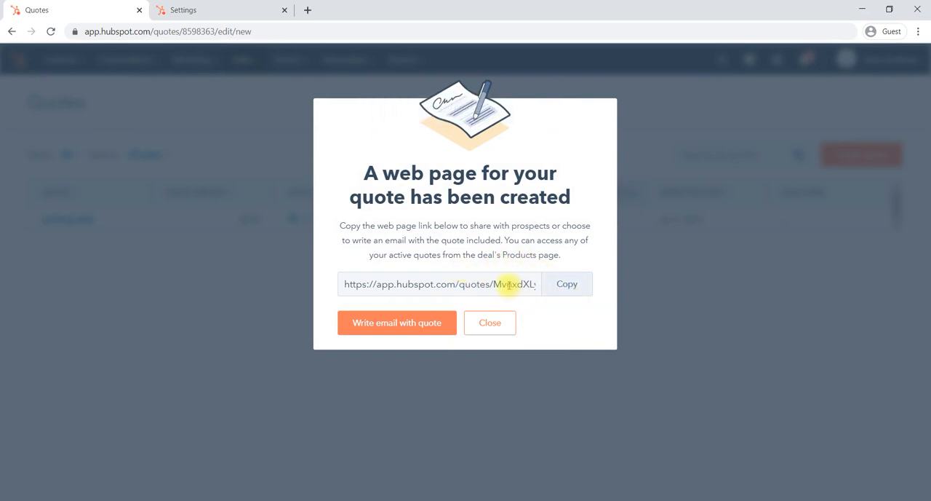
# Start an email that includes the new quote and insert the printing deal quote into its body once more
pyautogui.click(399, 332)
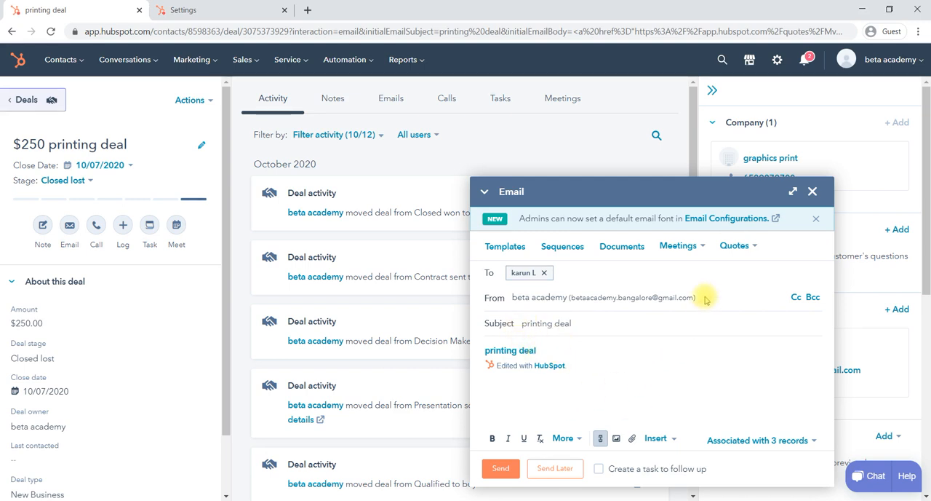
pyautogui.click(754, 247)
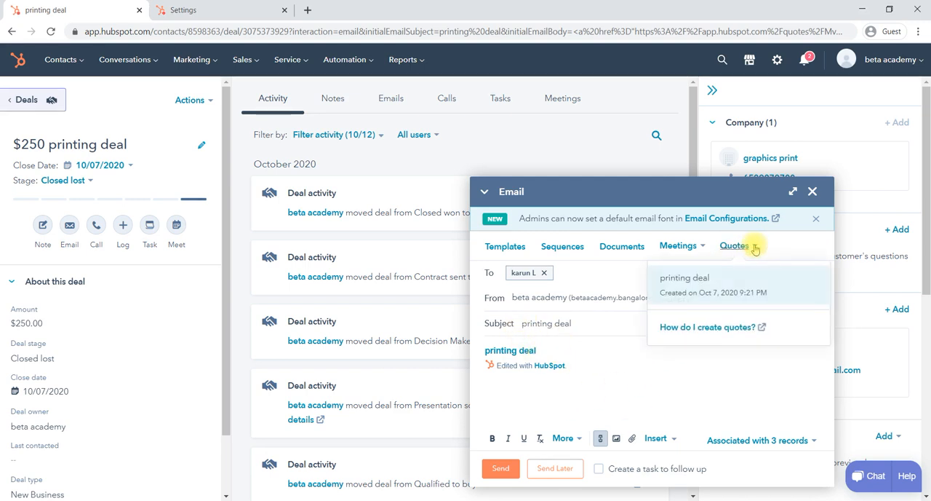
pyautogui.click(719, 290)
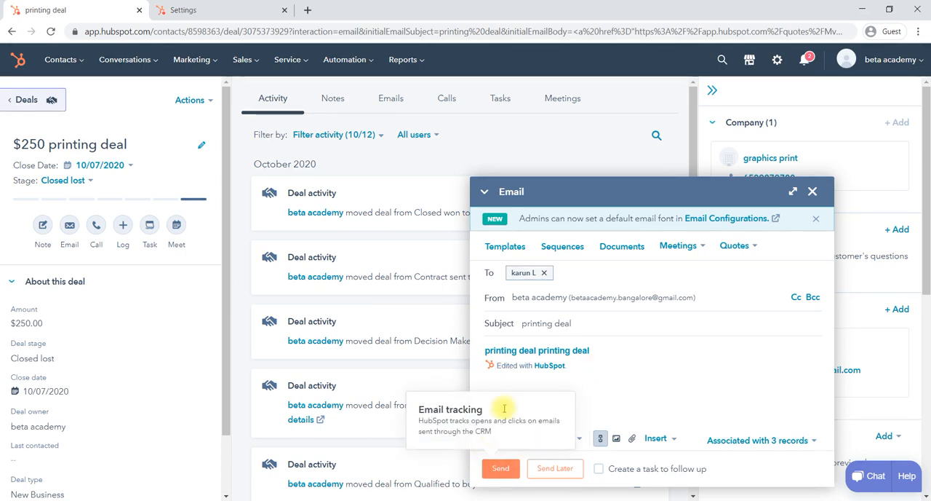
# Insert the DEMO.pptx document into the email and send it to the deal's contact
pyautogui.click(613, 247)
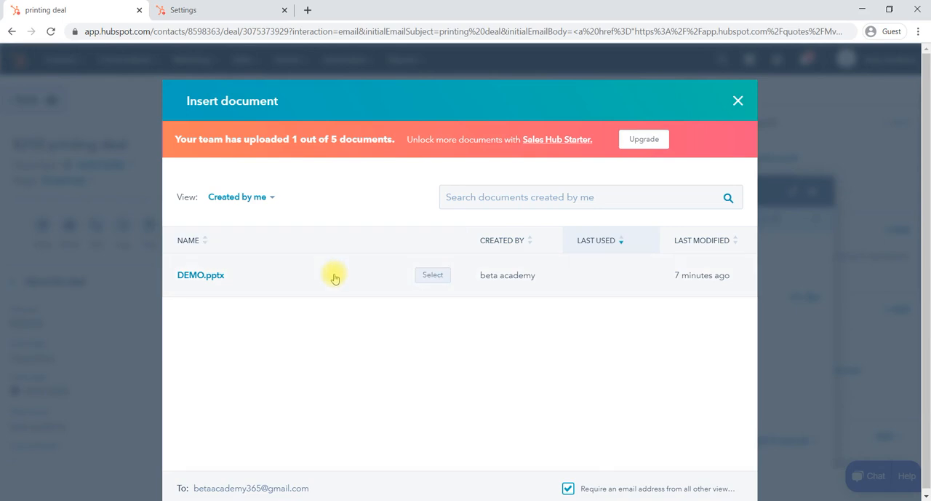
pyautogui.click(432, 275)
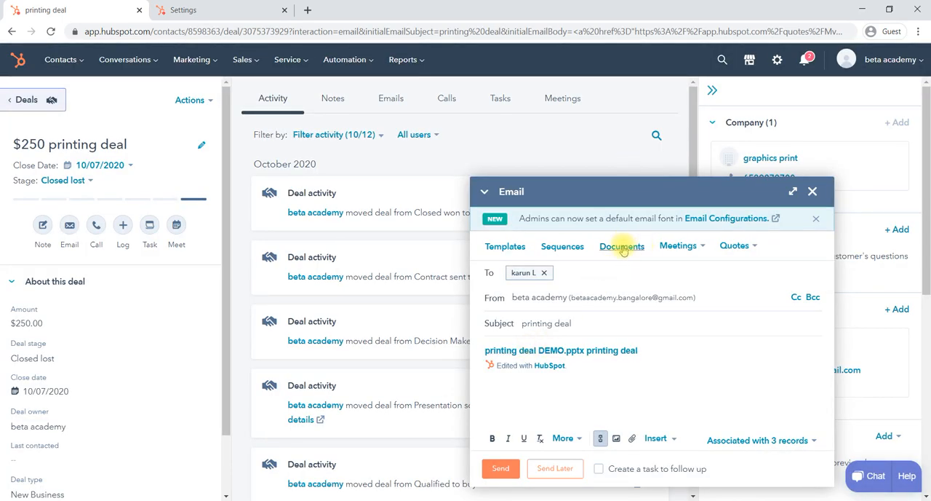
pyautogui.click(501, 469)
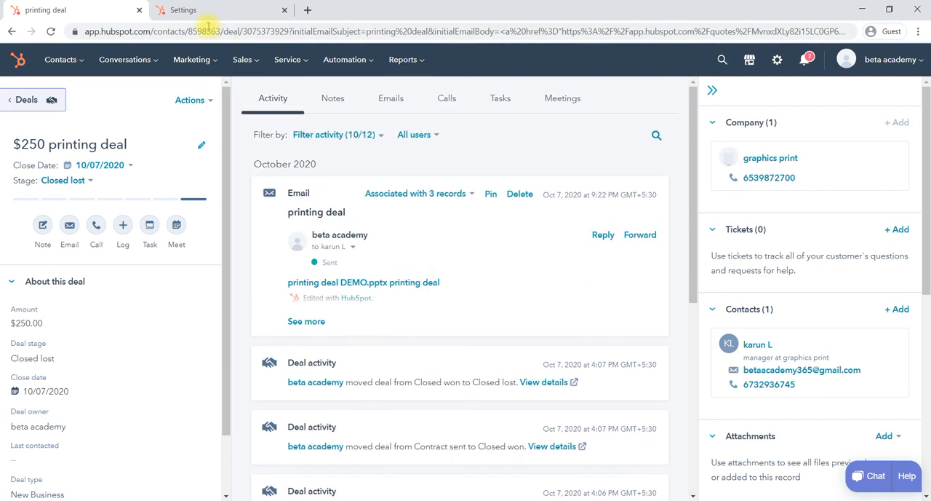
# View the list of sales quotes and open the Meetings tool
pyautogui.click(249, 62)
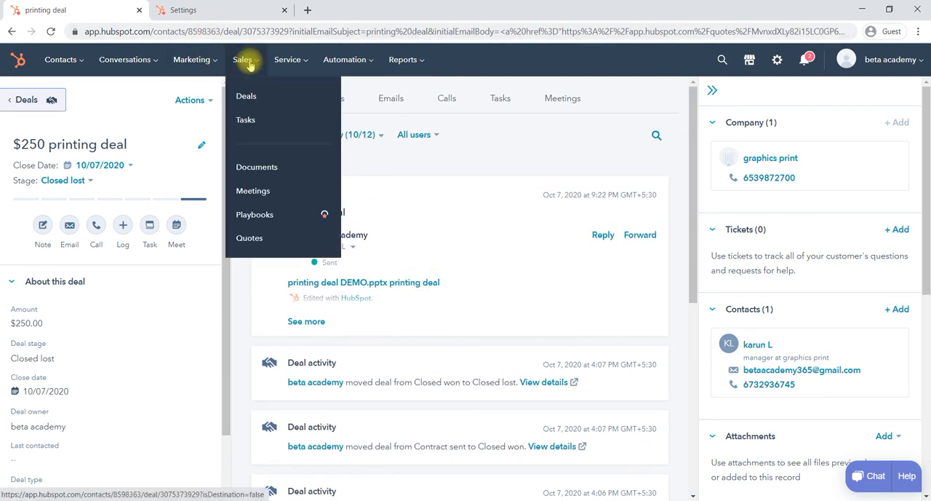
pyautogui.click(250, 238)
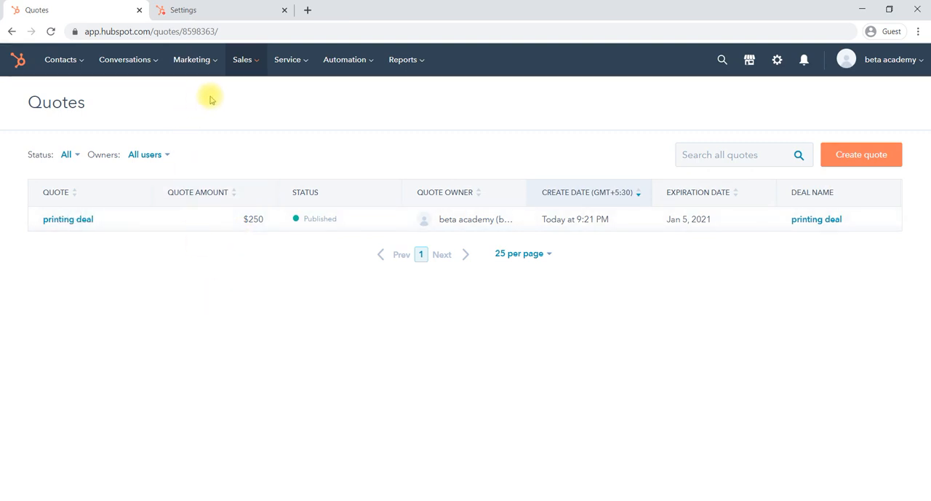
pyautogui.click(253, 62)
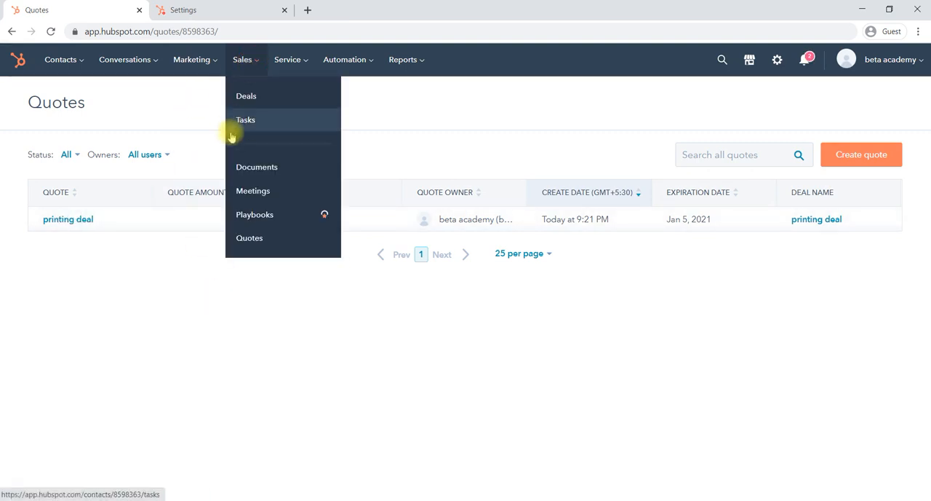
pyautogui.click(264, 190)
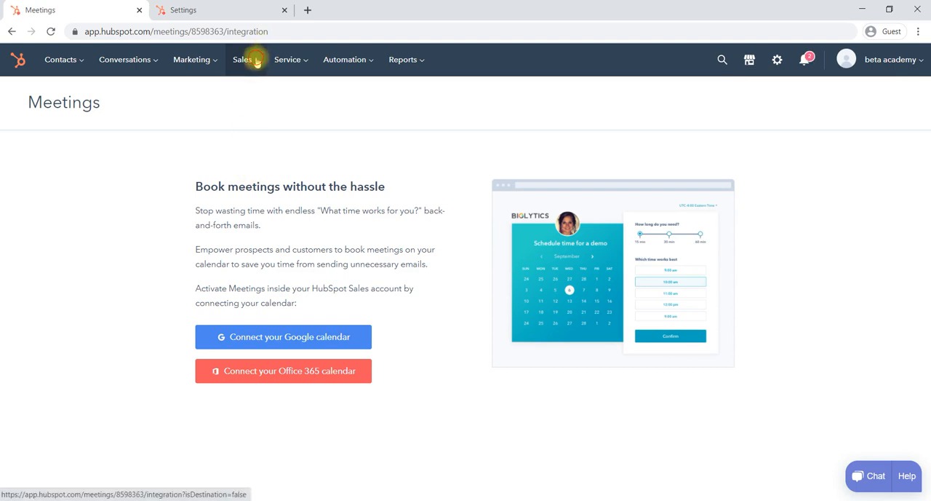
pyautogui.click(256, 62)
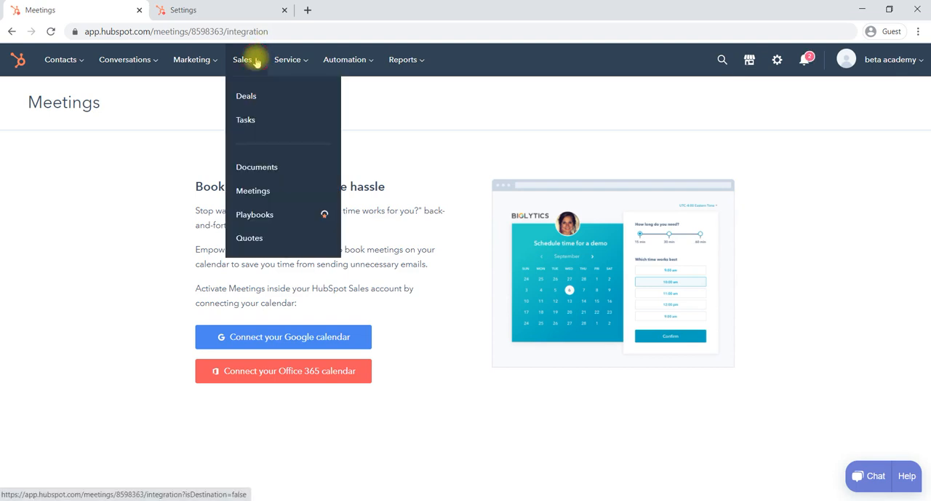
pyautogui.click(92, 258)
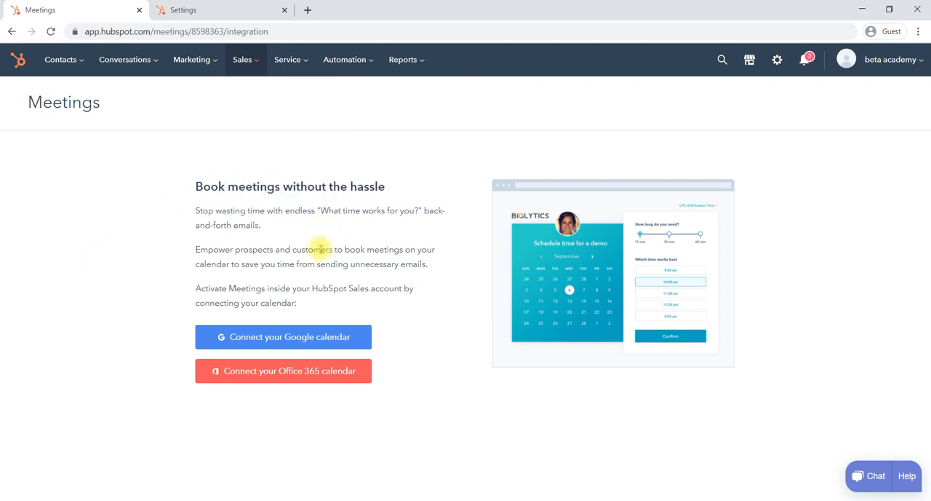
# Start connecting a Google calendar to Meetings with Calendar Sync turned on and accept the Google account integration terms
pyautogui.click(275, 338)
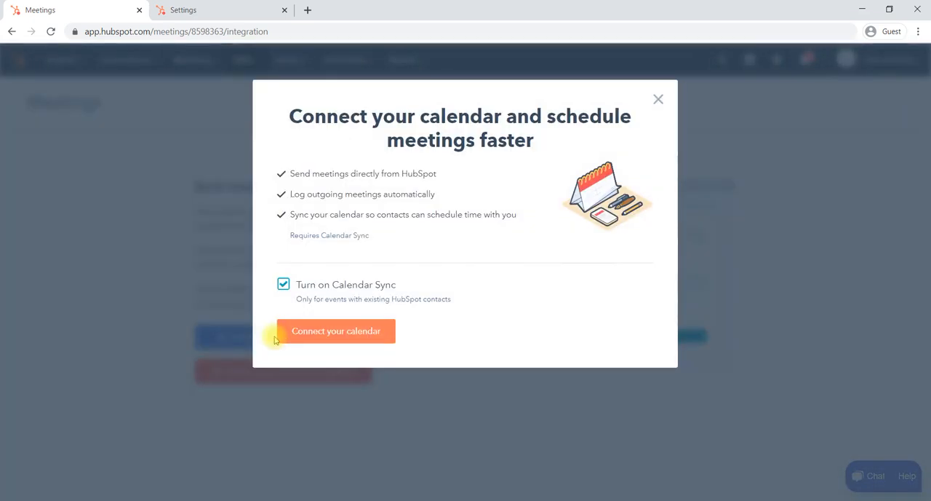
pyautogui.click(349, 334)
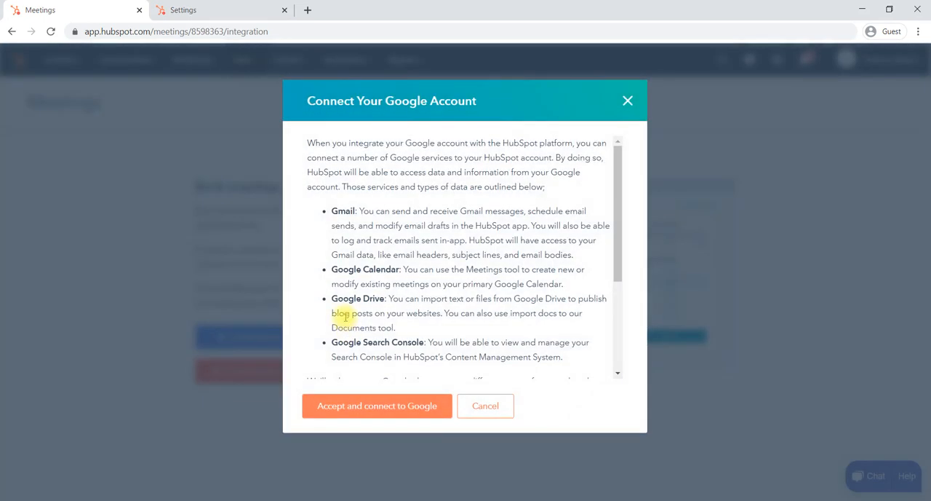
pyautogui.scroll(-3, 471, 308)
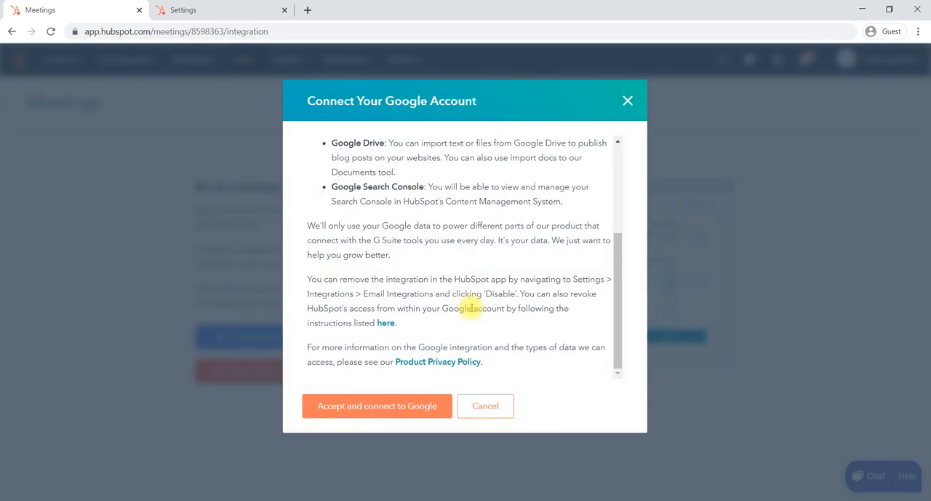
pyautogui.click(378, 413)
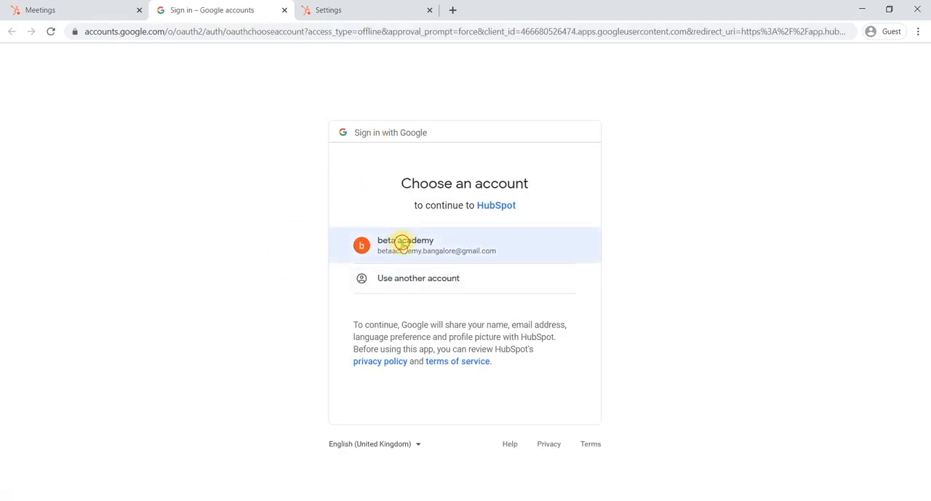
# Choose the signed-in Google account and allow HubSpot the requested access to it
pyautogui.click(401, 243)
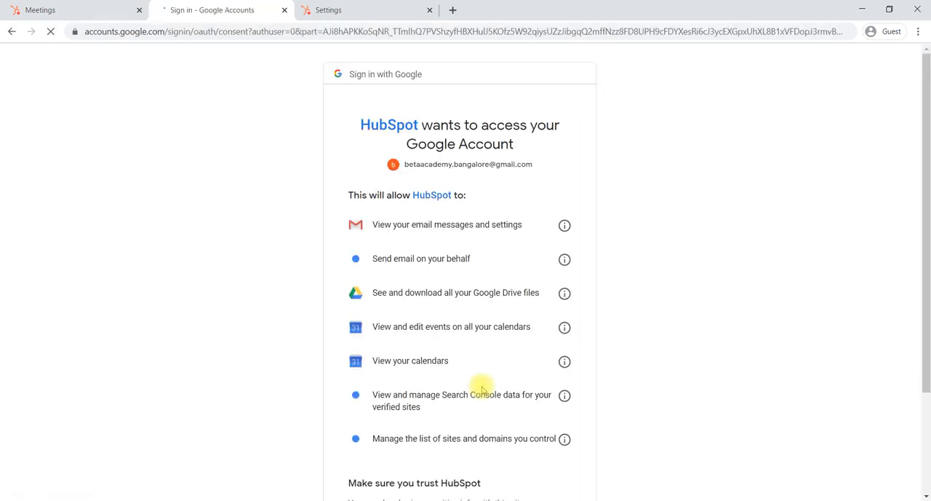
pyautogui.scroll(-3, 482, 283)
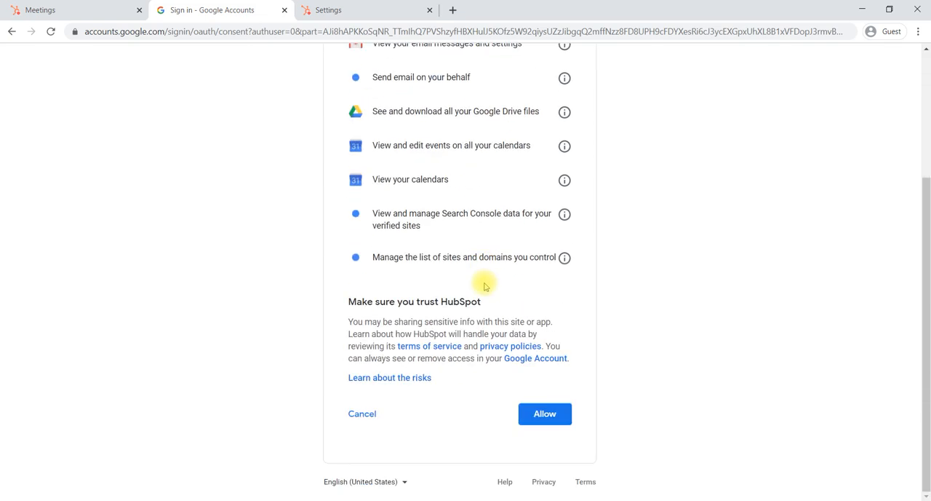
pyautogui.click(560, 415)
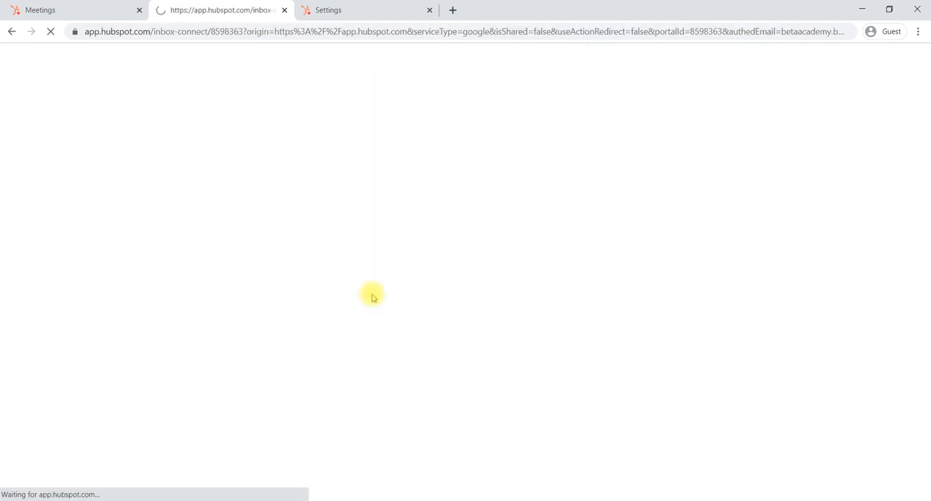